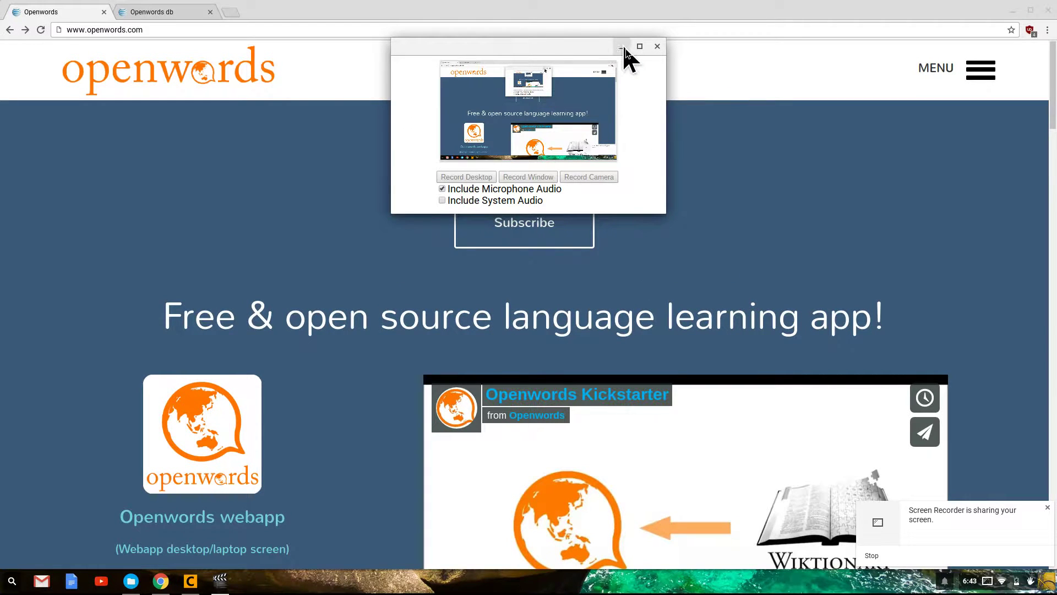
# Clear the recorder and notification, scroll the home page, and launch the Webapp desktop/laptop window
pyautogui.click(622, 47)
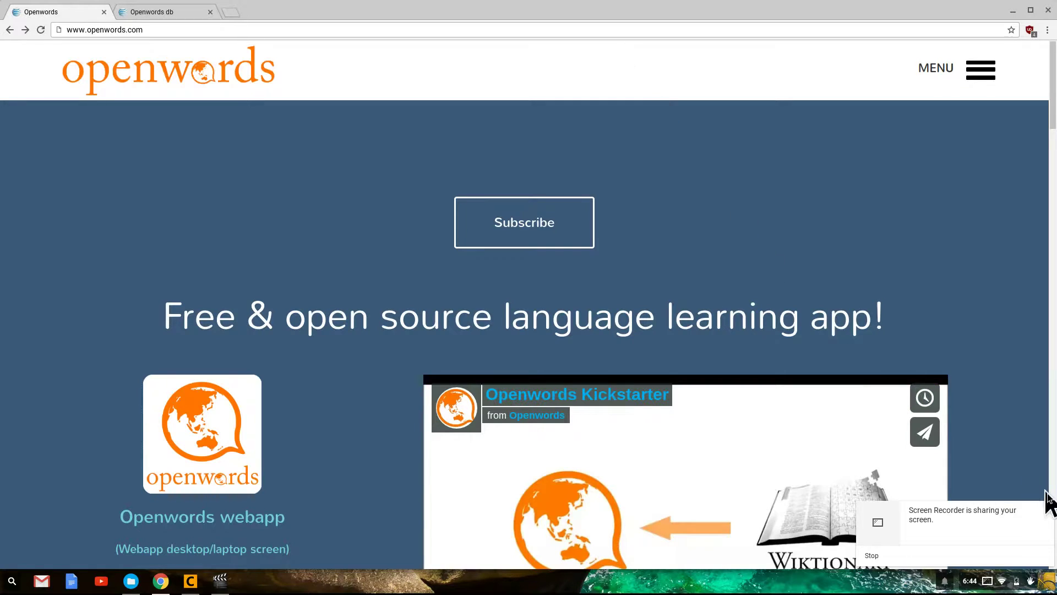
pyautogui.click(1048, 507)
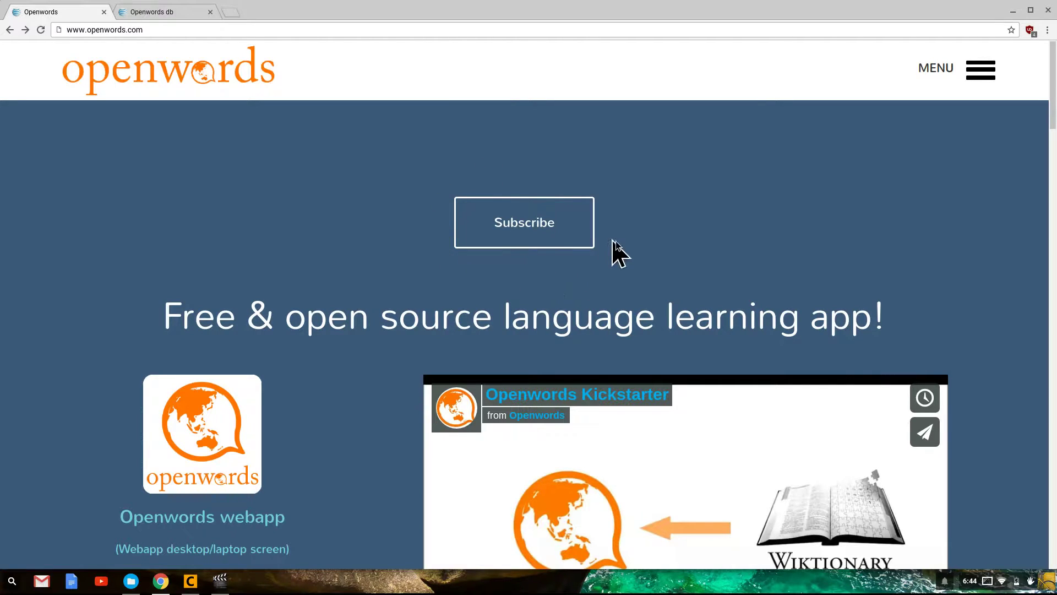
pyautogui.click(147, 28)
pyautogui.click(405, 208)
pyautogui.scroll(-3, 325, 308)
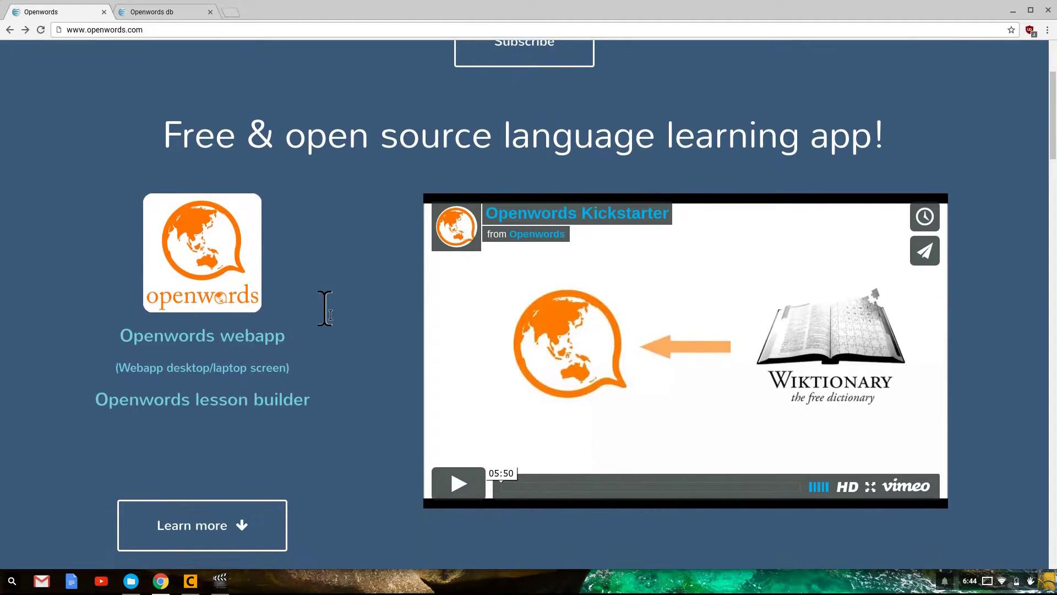
pyautogui.scroll(3, 325, 309)
pyautogui.scroll(-1, 325, 308)
pyautogui.scroll(-2, 325, 308)
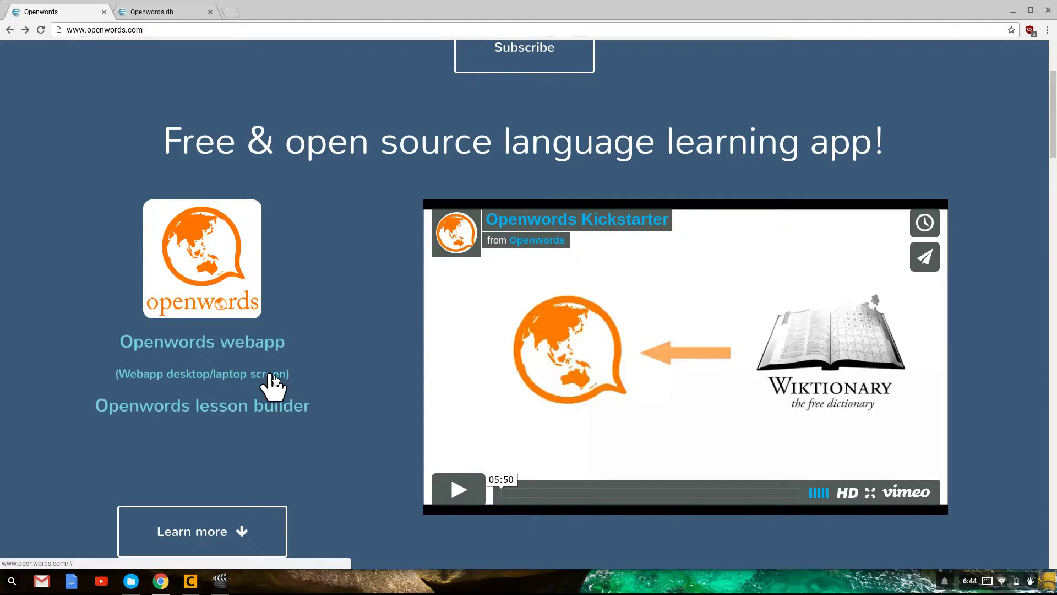
pyautogui.click(271, 375)
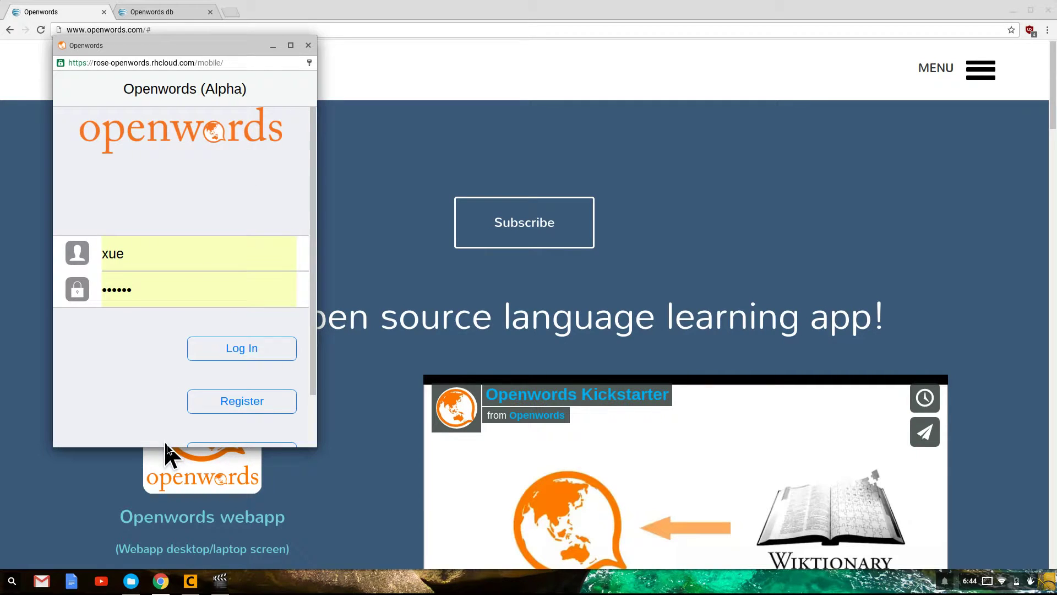
# Enlarge the webapp window, log in with the account's username and password, and browse the Courses list
pyautogui.moveTo(165, 449); pyautogui.dragTo(159, 545)
pyautogui.click(152, 270)
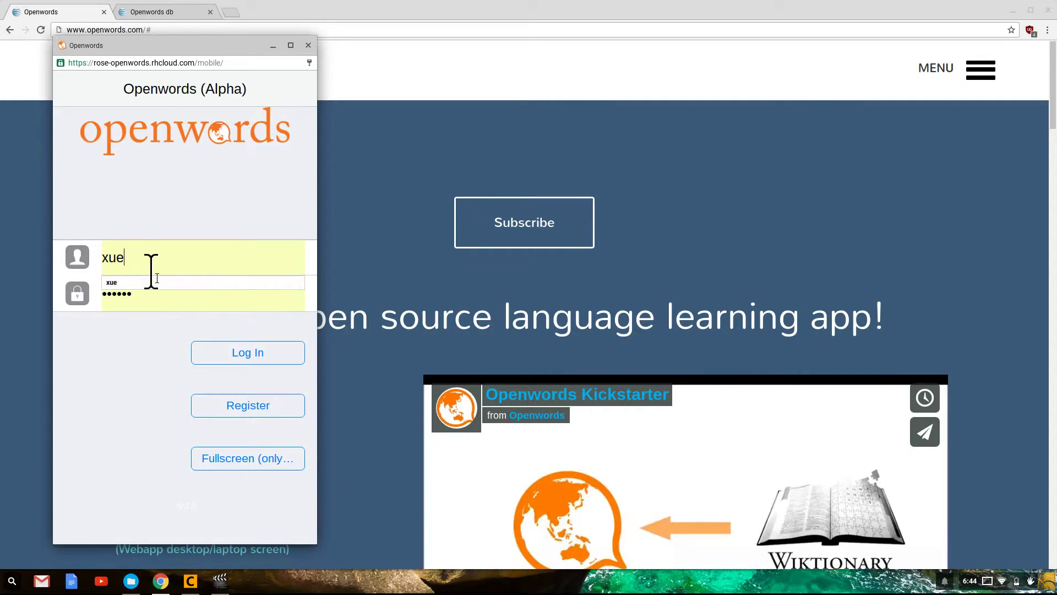
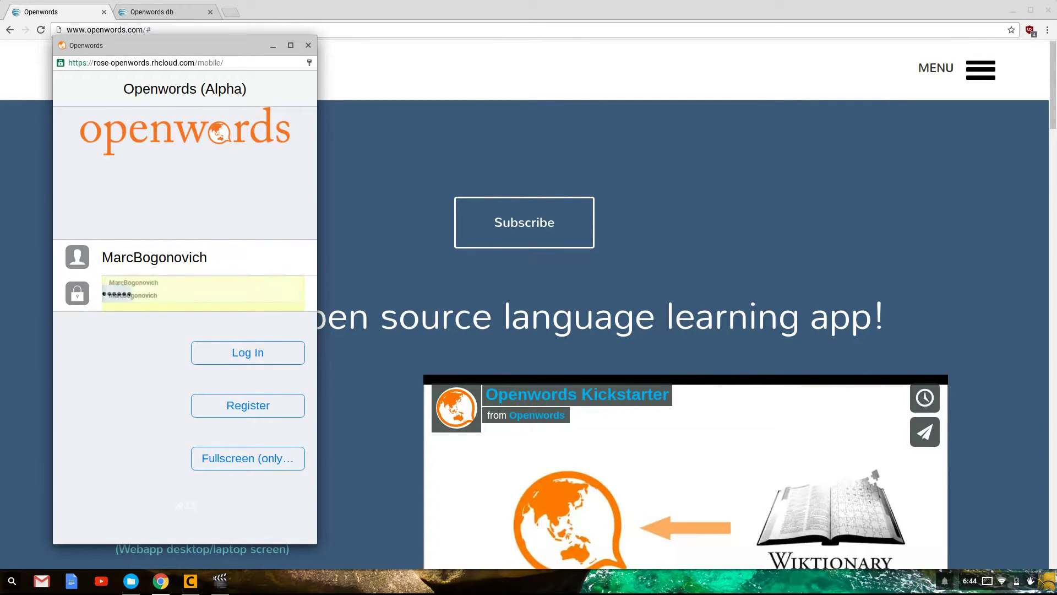
pyautogui.press('Tab')
pyautogui.write('m•••••')
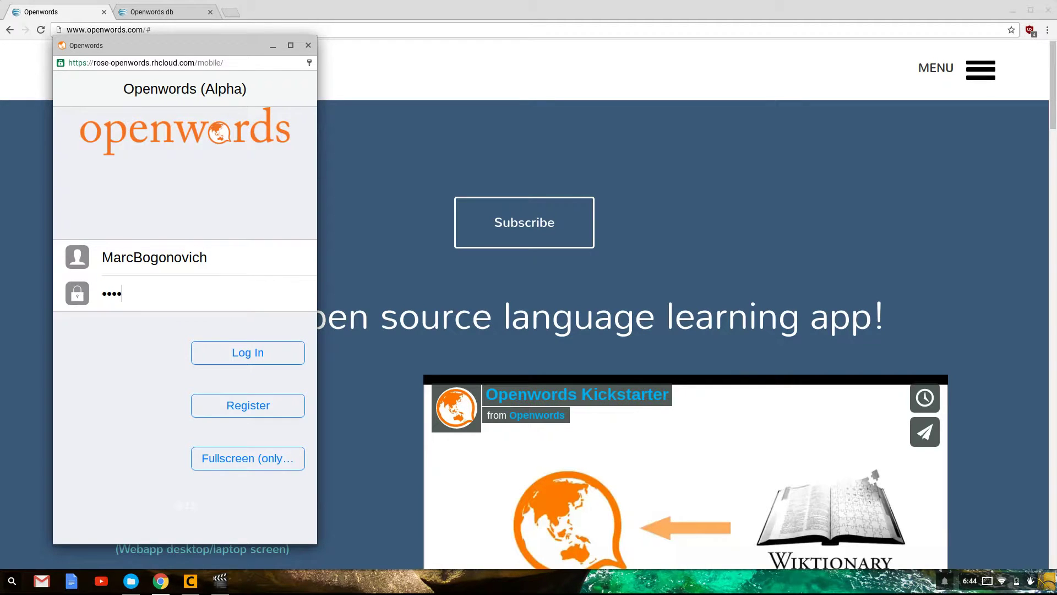
pyautogui.click(213, 345)
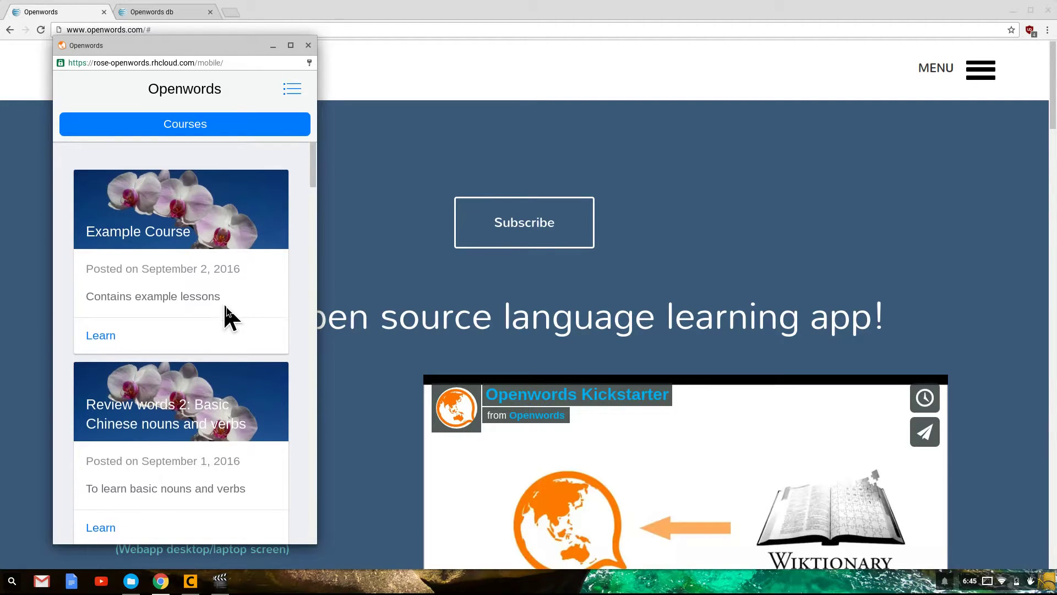
pyautogui.scroll(-7, 226, 311)
pyautogui.scroll(-8, 226, 311)
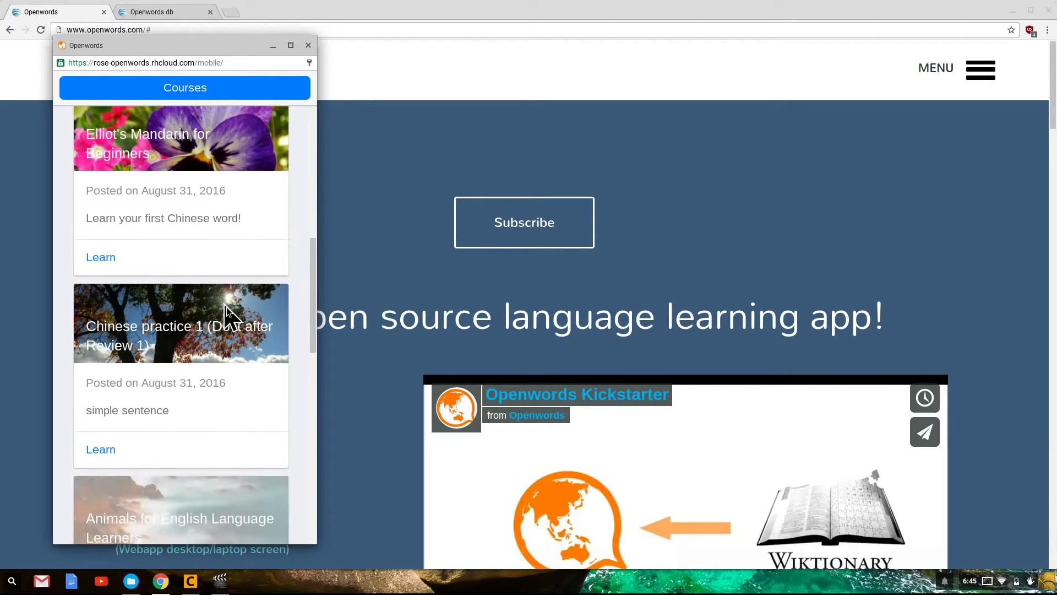
pyautogui.scroll(8, 226, 311)
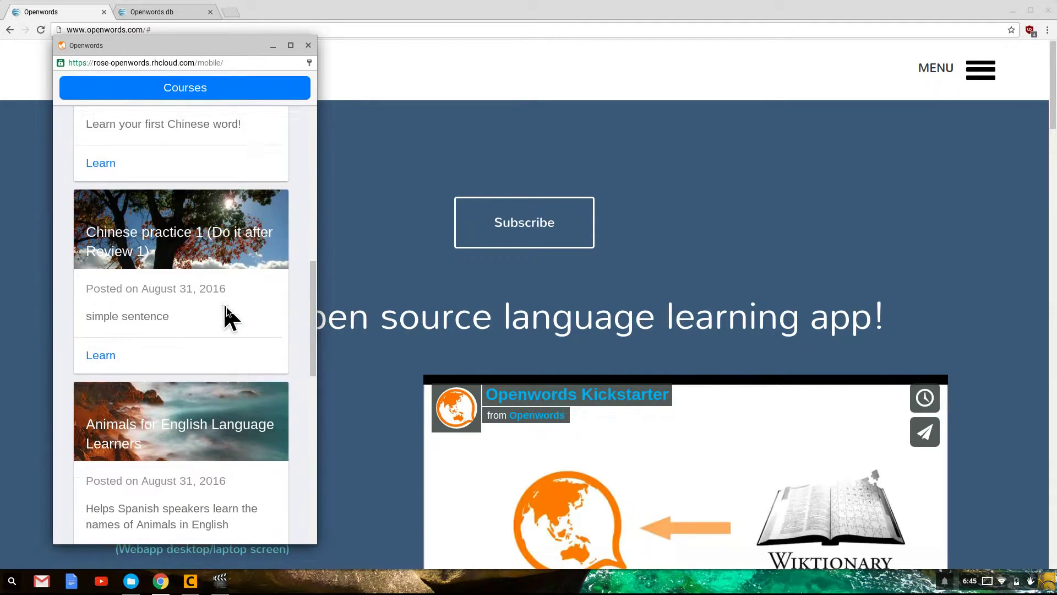
pyautogui.scroll(7, 226, 311)
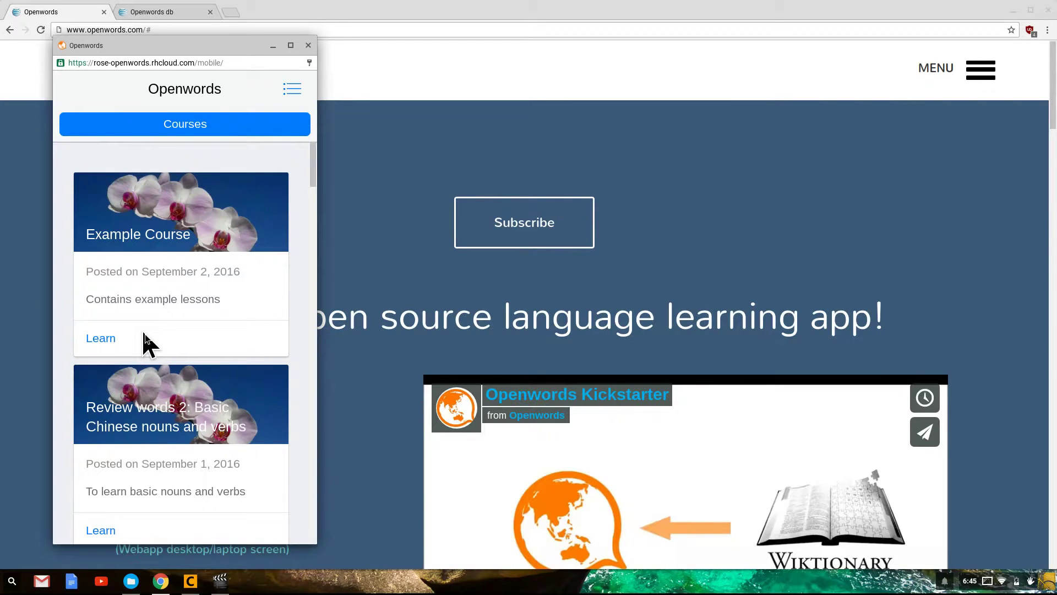
# Start Lesson 03 of Example Course
pyautogui.click(100, 339)
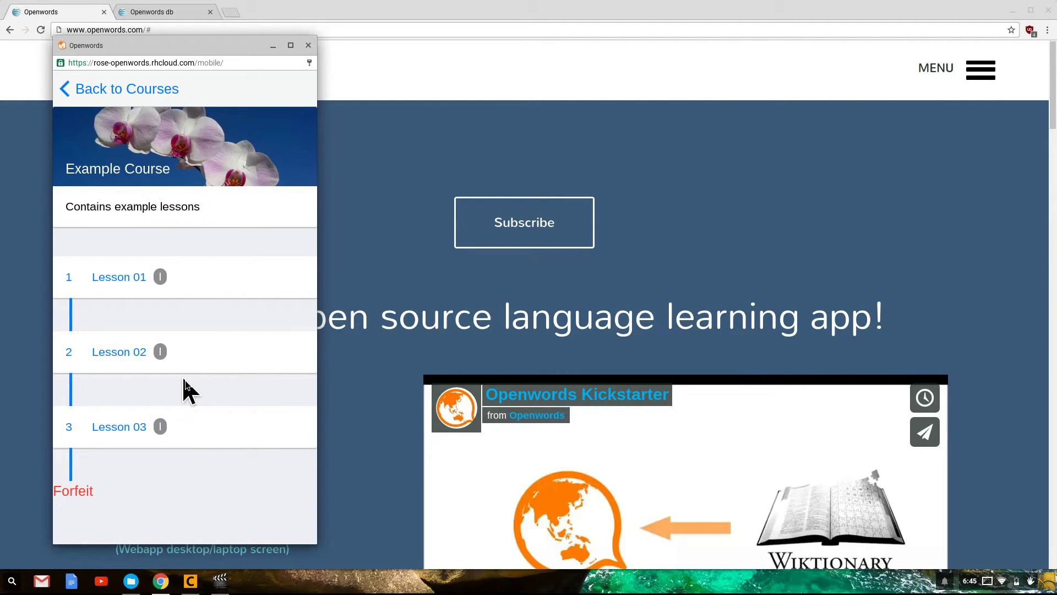
pyautogui.click(129, 433)
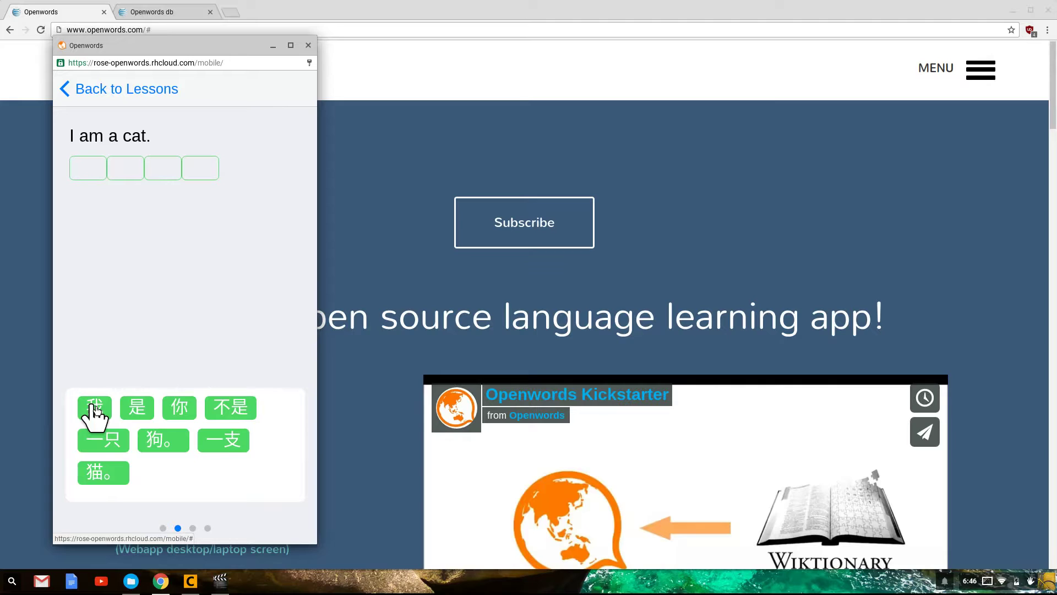
# Build the answer 我是一只猫。, removing a mistaken 你, then swipe to the next problem
pyautogui.click(185, 412)
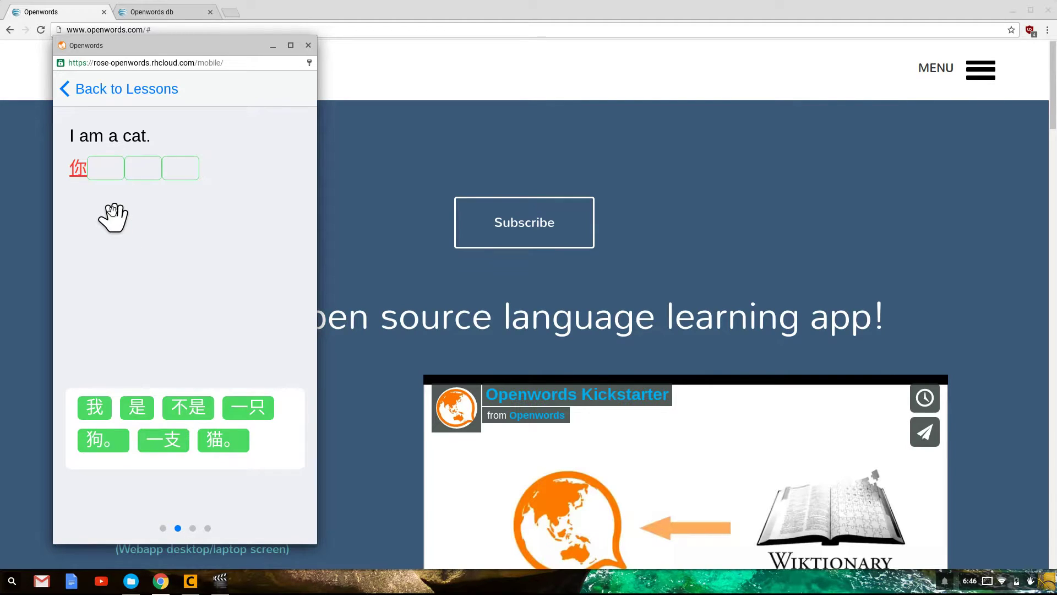
pyautogui.click(78, 175)
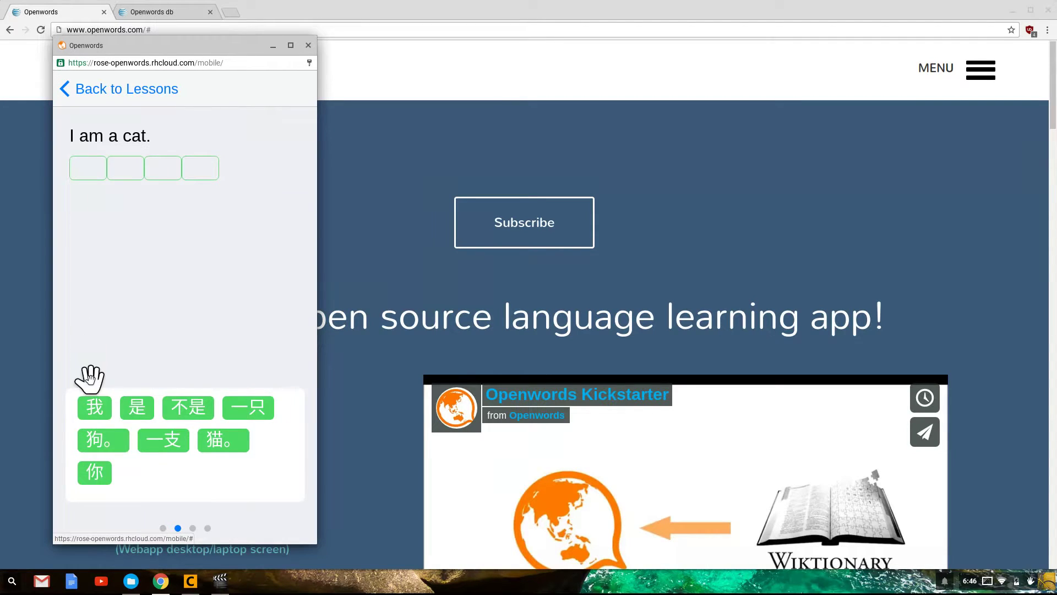
pyautogui.click(94, 407)
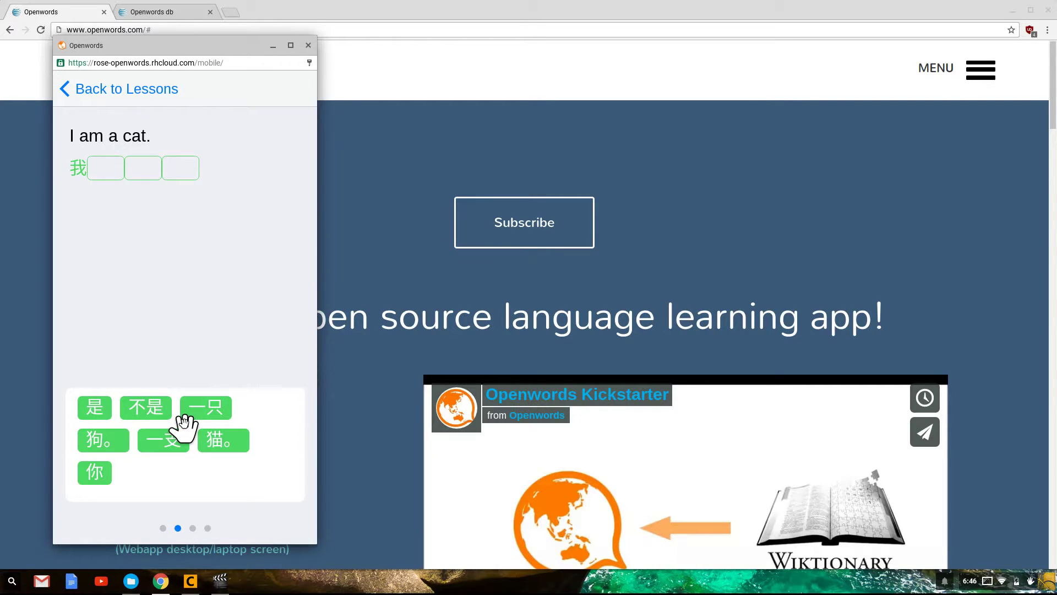
pyautogui.click(88, 414)
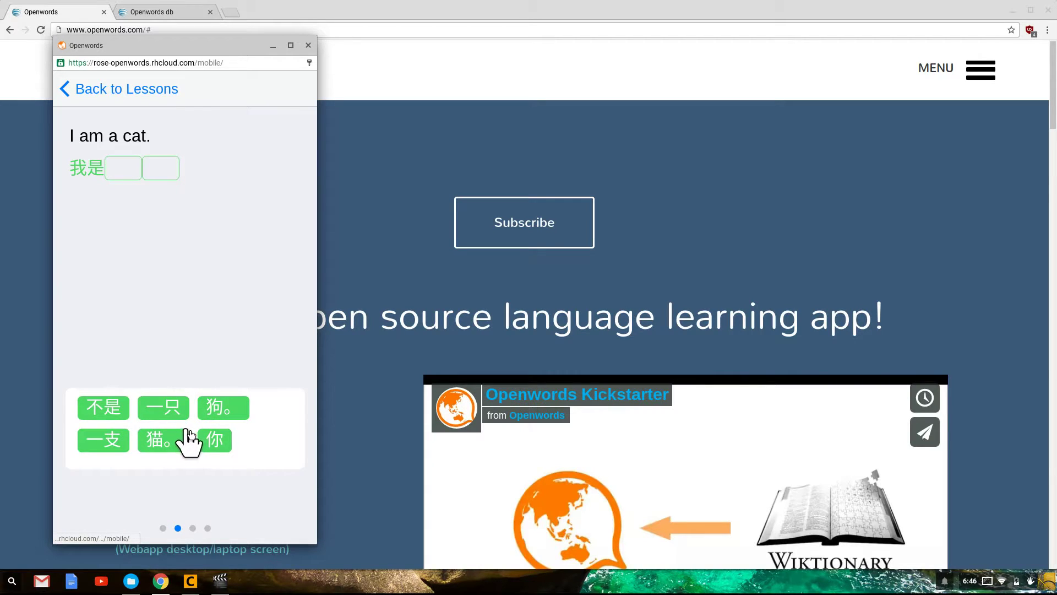
pyautogui.click(166, 412)
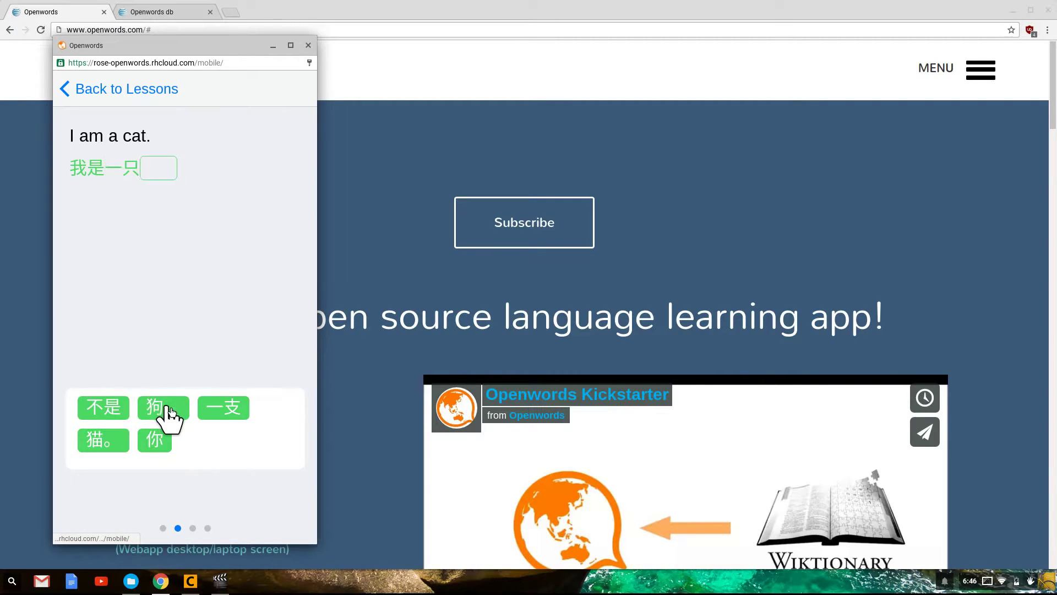
pyautogui.click(106, 446)
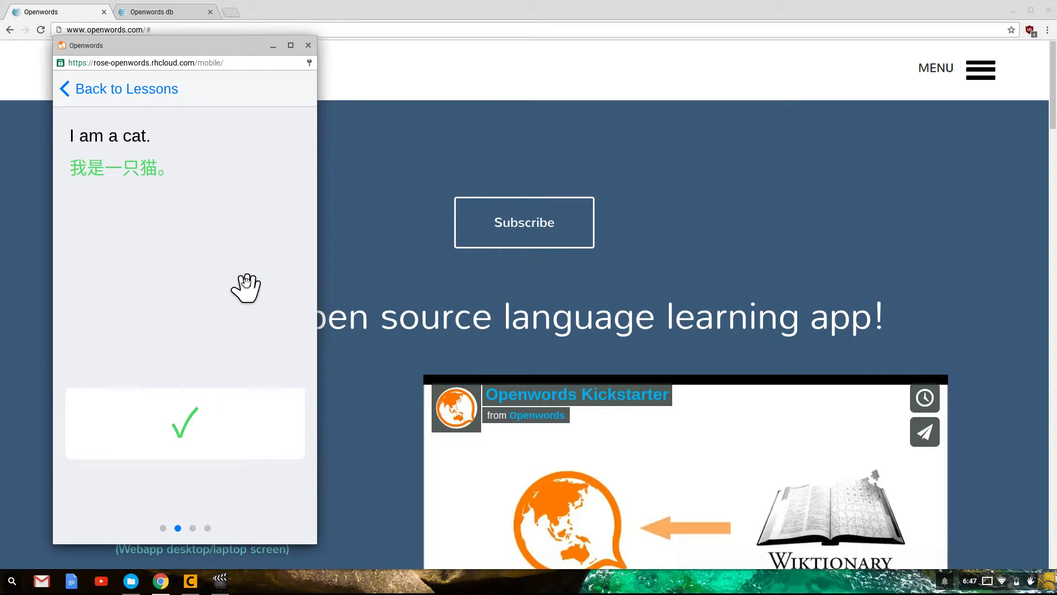
pyautogui.moveTo(246, 287); pyautogui.dragTo(121, 289)
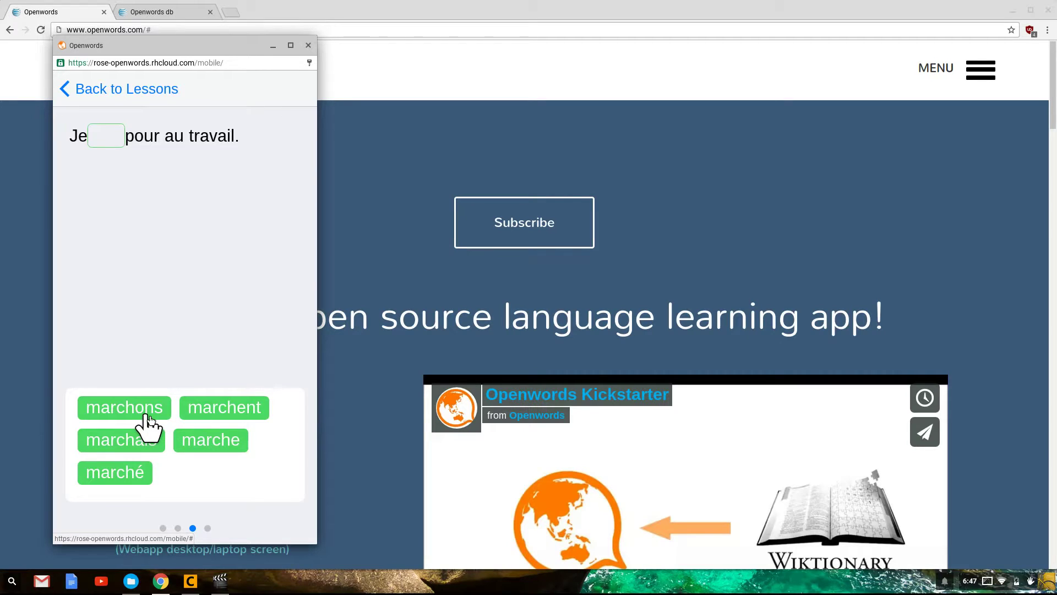
# Fill the French blank with marche, then revisit the answered 'I am a cat.' card
pyautogui.click(194, 443)
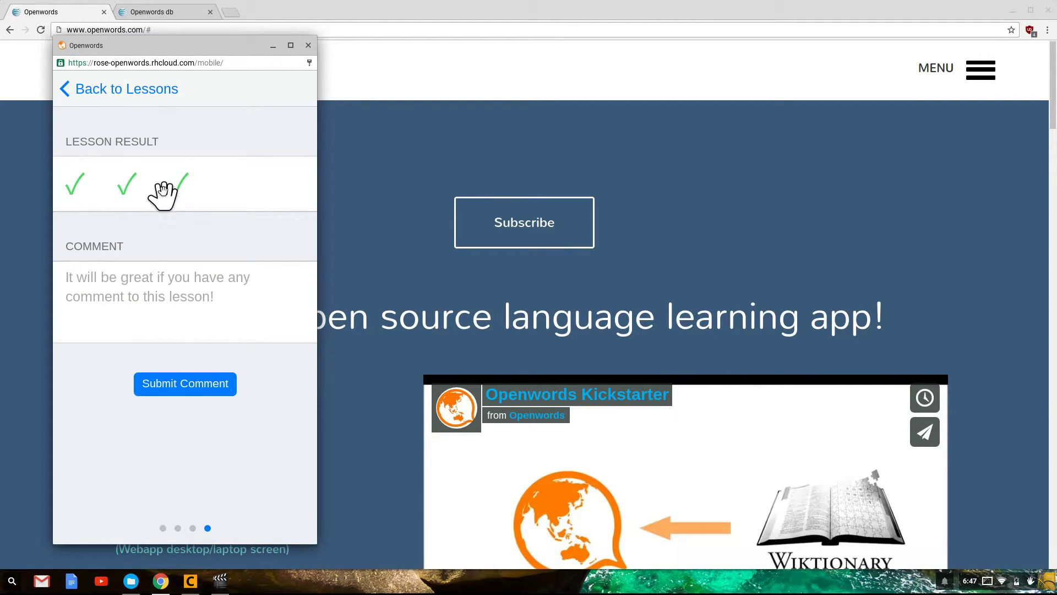
pyautogui.click(129, 187)
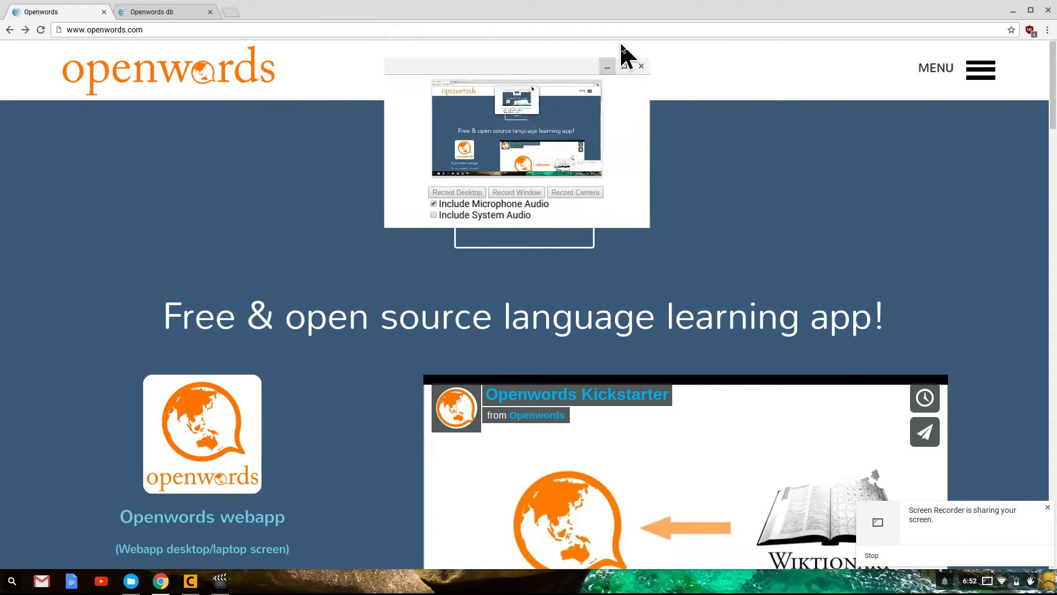
pyautogui.click(621, 47)
pyautogui.click(1047, 509)
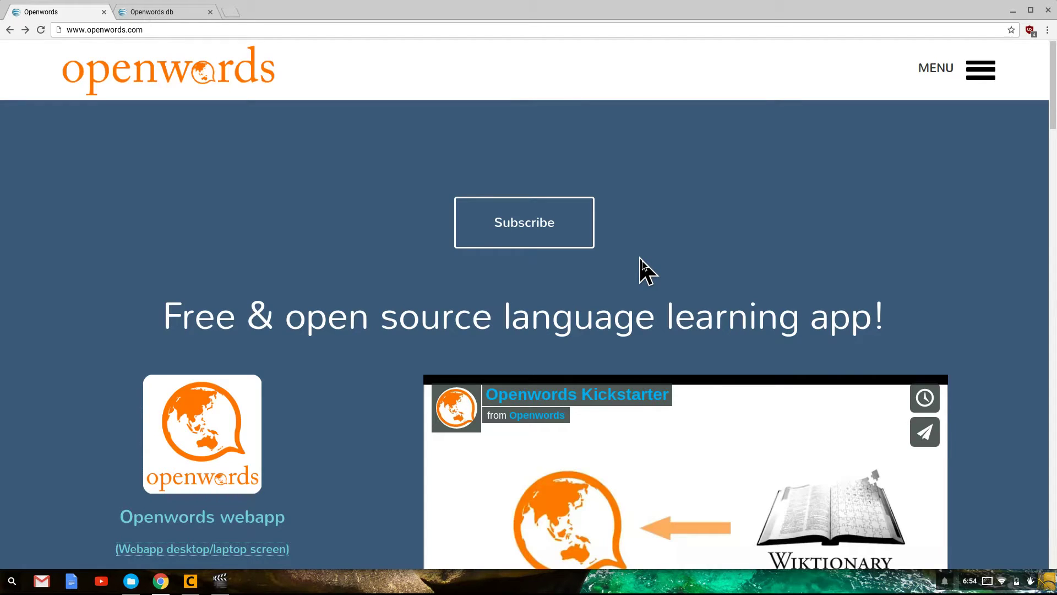
# Scroll down the home page to the Openwords lesson builder entry
pyautogui.scroll(-2, 642, 270)
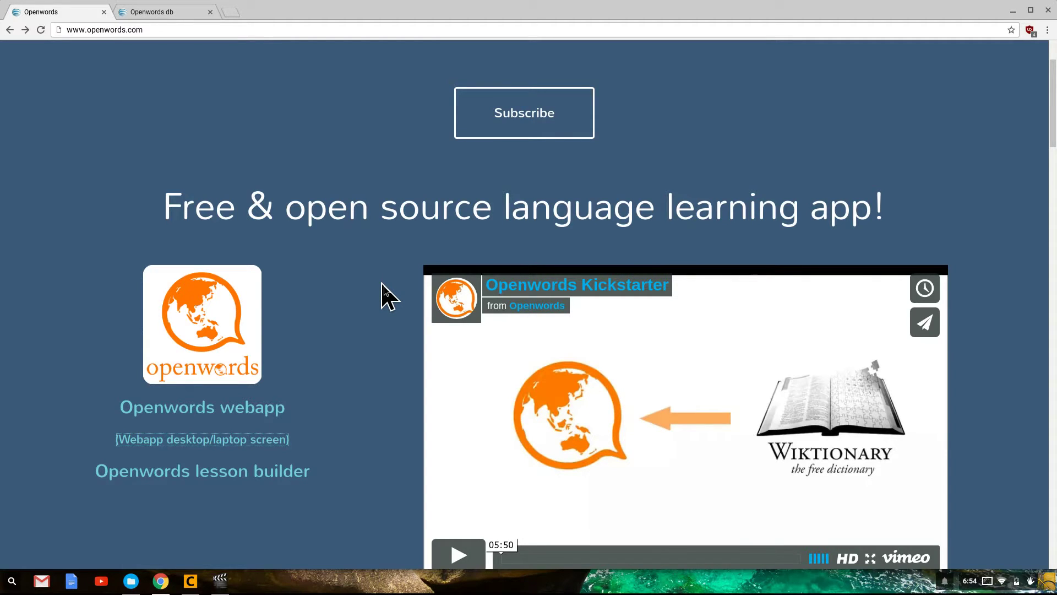
pyautogui.scroll(-1, 386, 294)
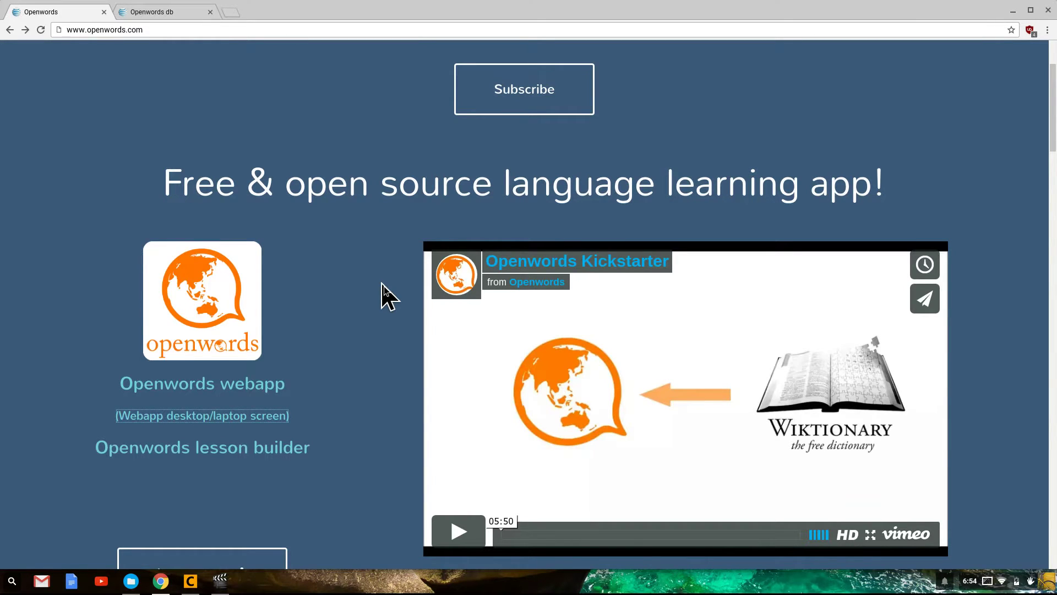
pyautogui.scroll(-3, 385, 295)
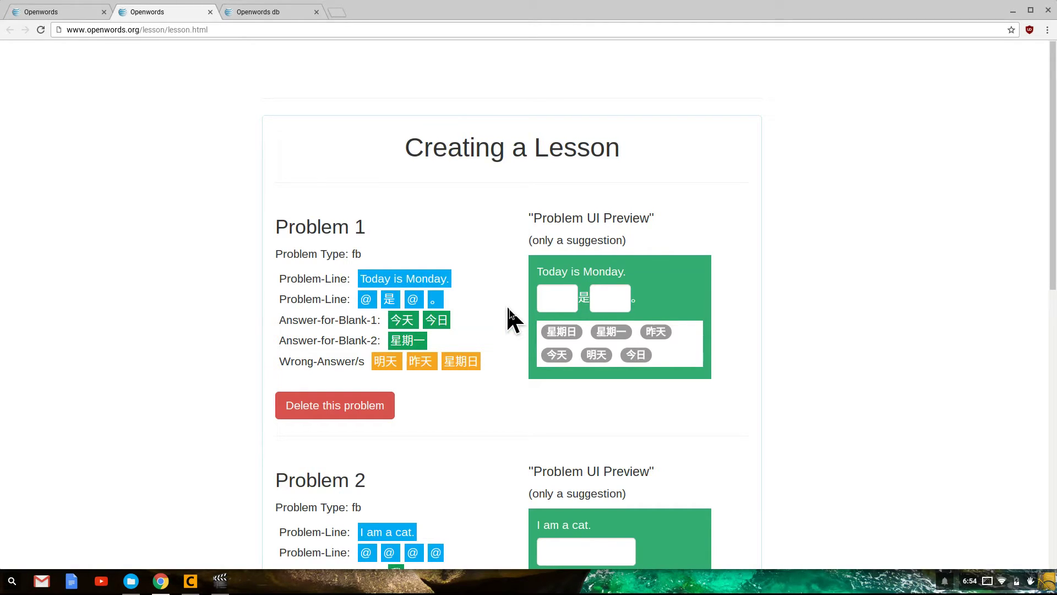
# Scroll through Problems 1–3, trying the second blank in a problem preview
pyautogui.scroll(-2, 508, 309)
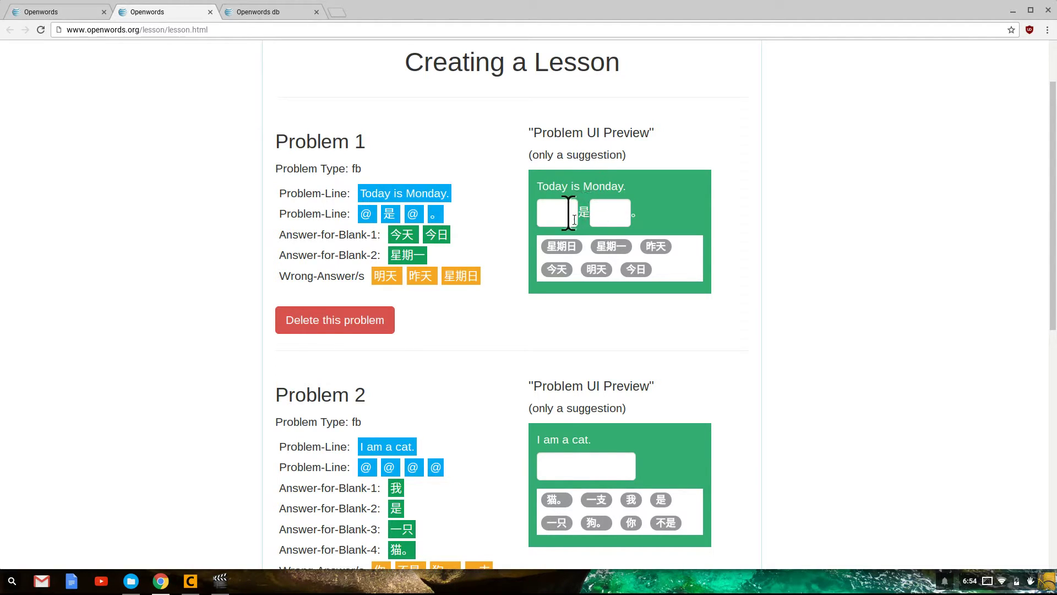
pyautogui.click(609, 212)
pyautogui.scroll(-5, 513, 269)
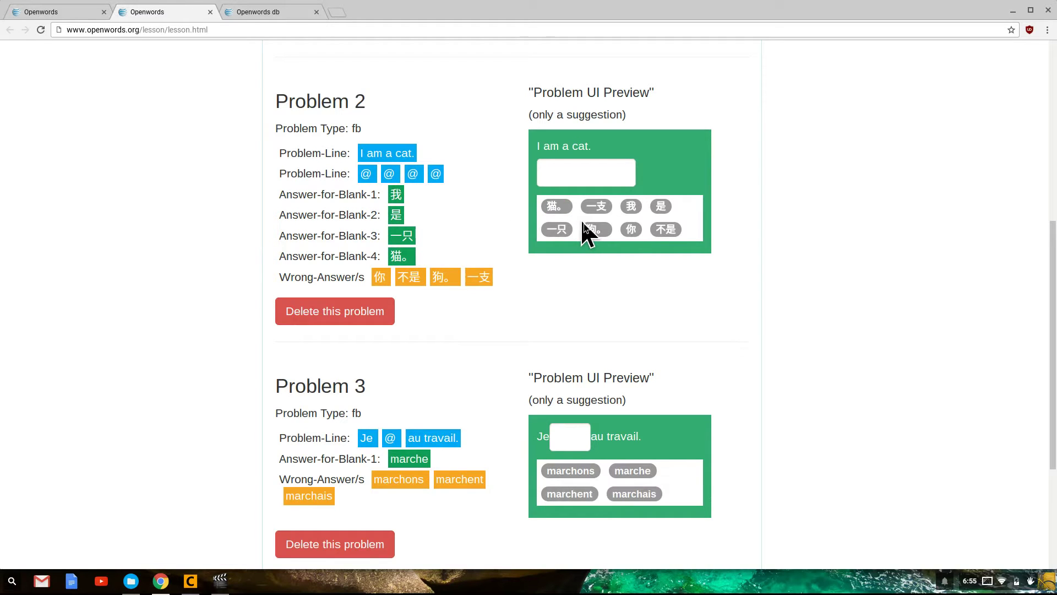
pyautogui.scroll(-1, 586, 234)
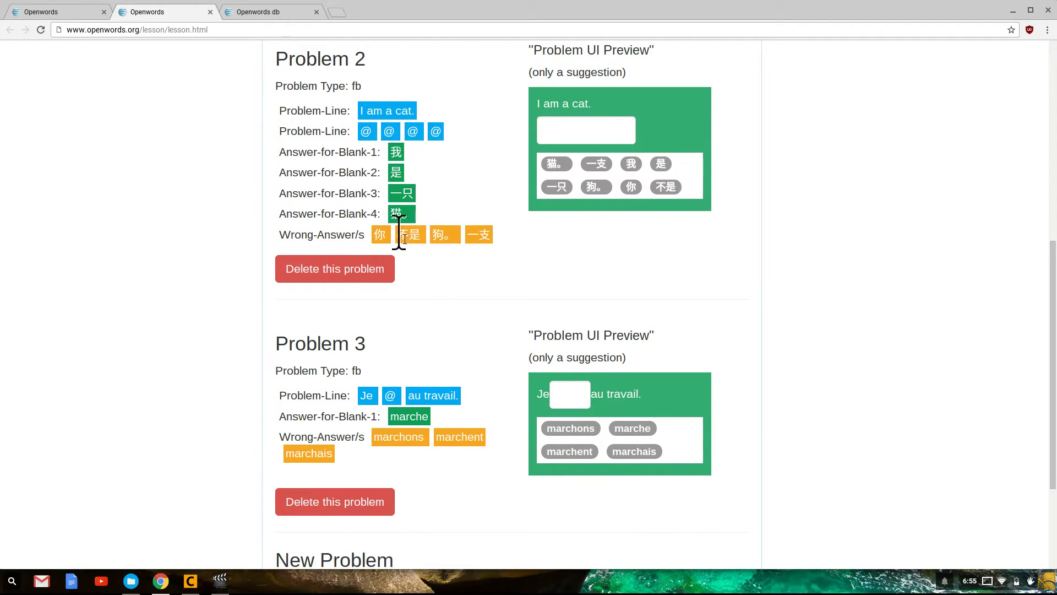
pyautogui.scroll(-2, 526, 259)
pyautogui.scroll(-1, 526, 270)
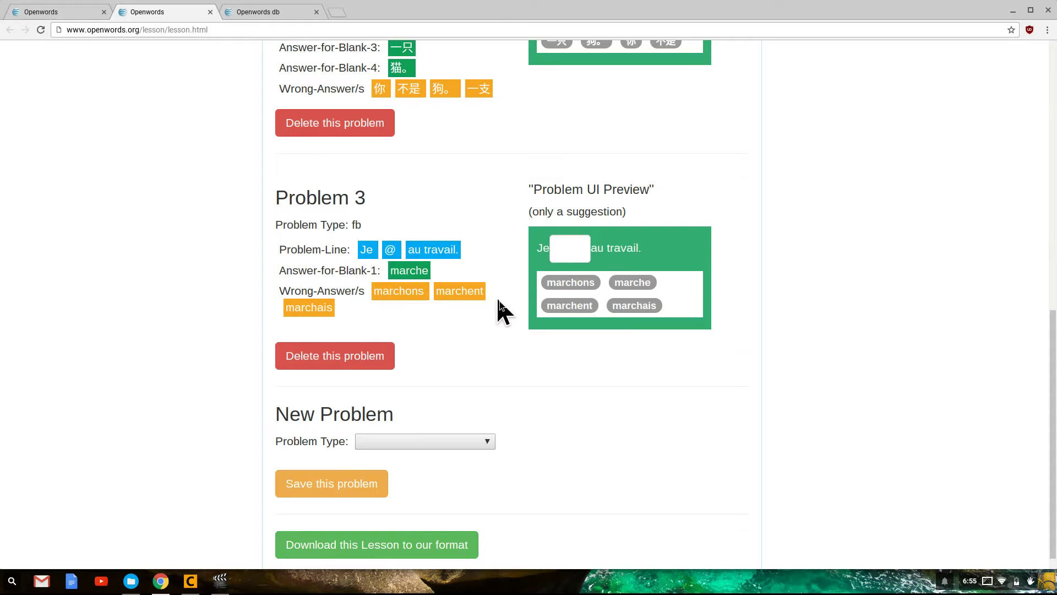
pyautogui.scroll(7, 417, 271)
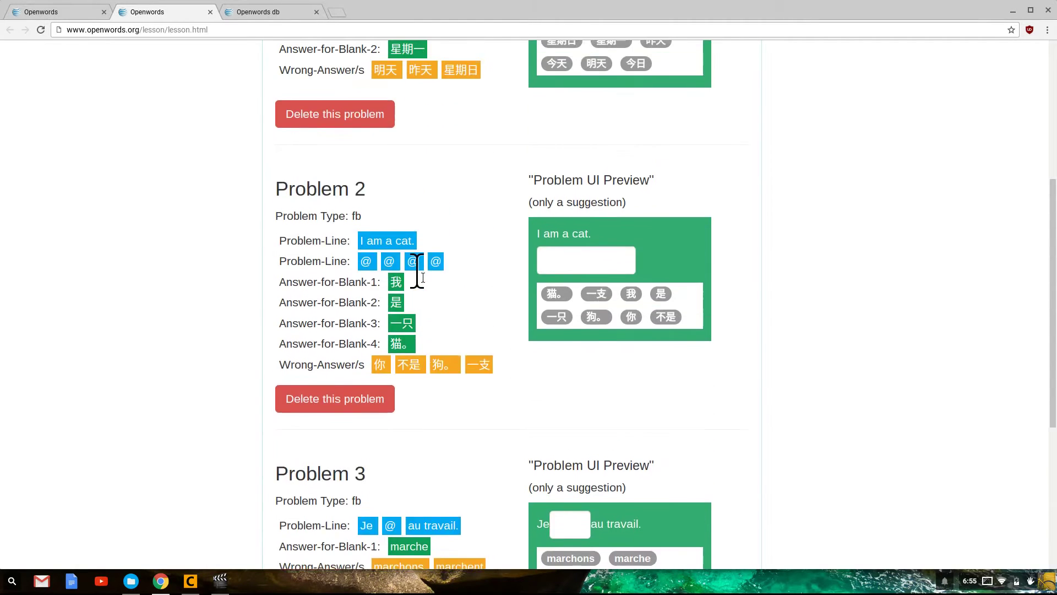
pyautogui.scroll(3, 417, 271)
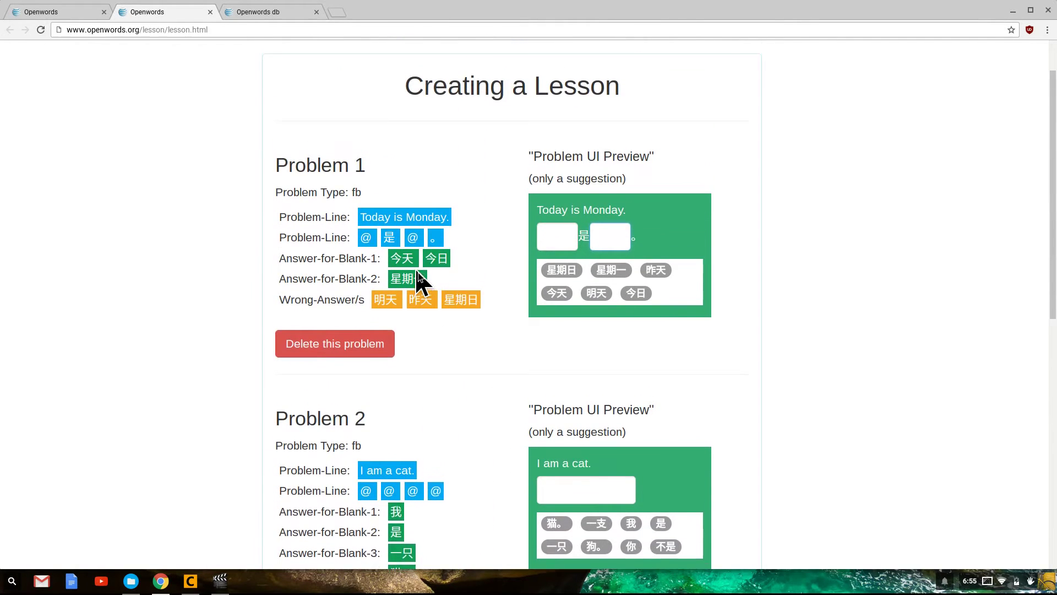
pyautogui.scroll(1, 351, 377)
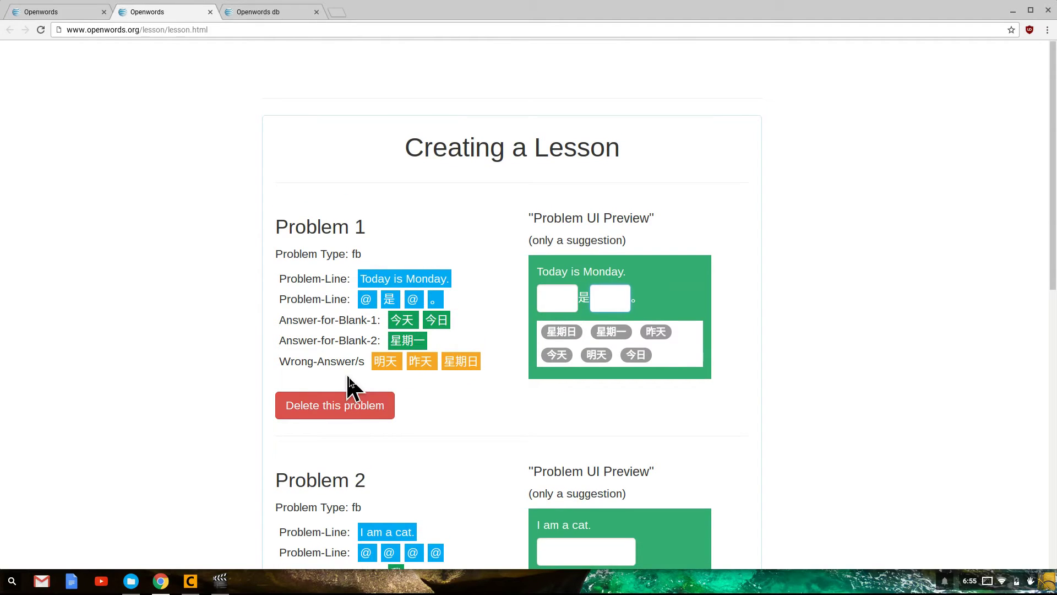
# Delete the 'I am a cat.' problem and the French 'Je ___ au travail.' problem
pyautogui.click(345, 408)
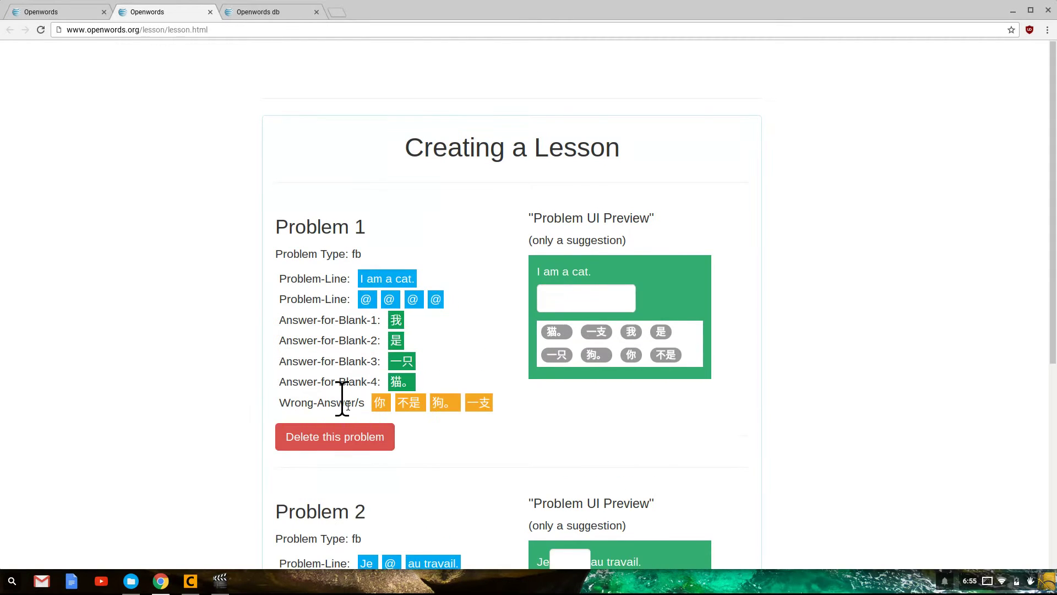
pyautogui.click(340, 434)
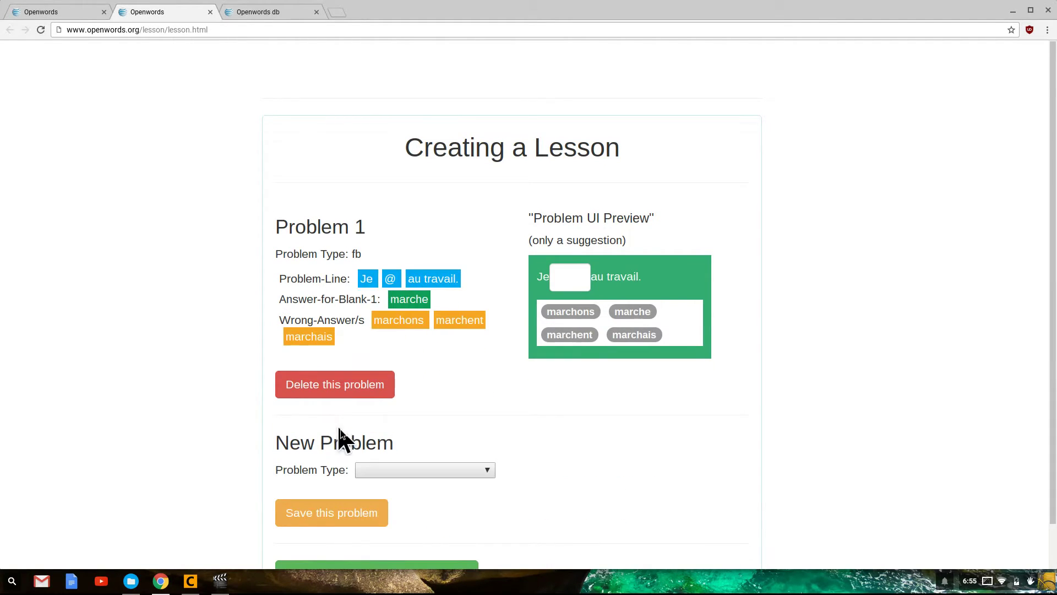
pyautogui.click(347, 389)
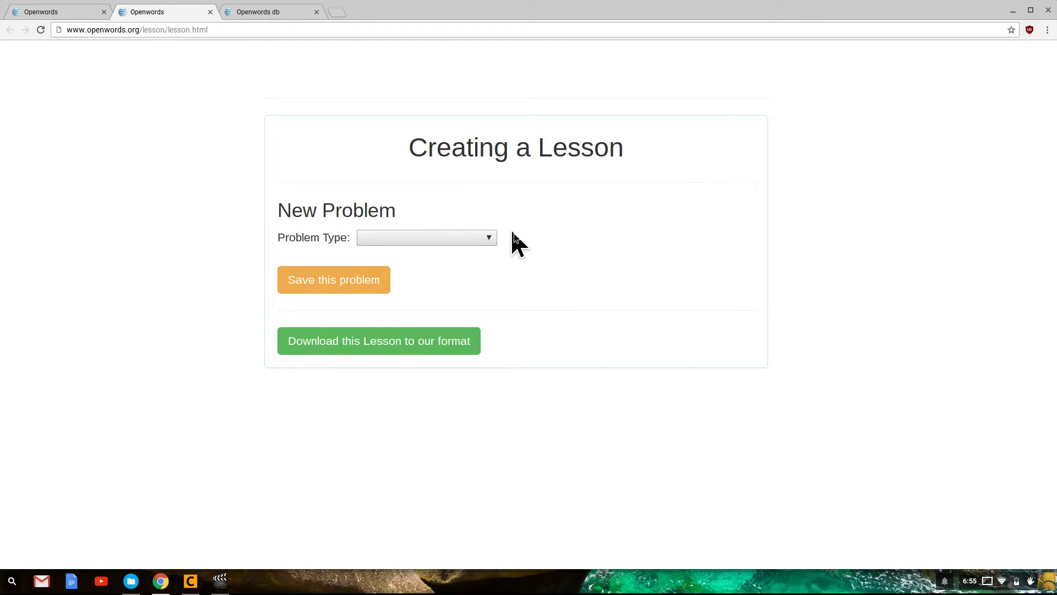
# Bring up the list of problem types for the new problem
pyautogui.click(483, 238)
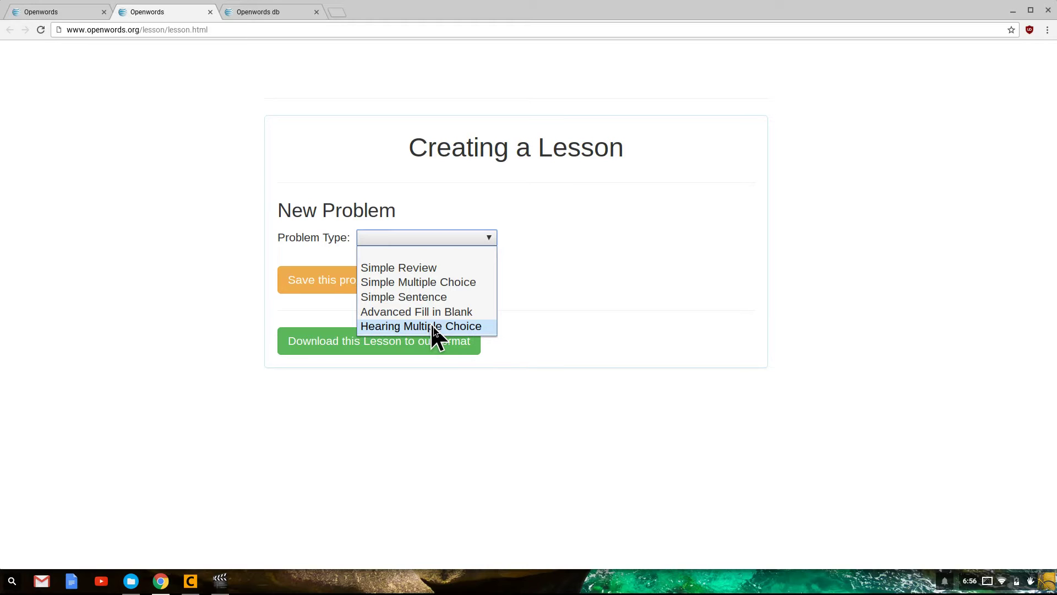
# Make a Simple Review problem pairing 'cat' with 'gato', save it, and add another problem
pyautogui.click(427, 268)
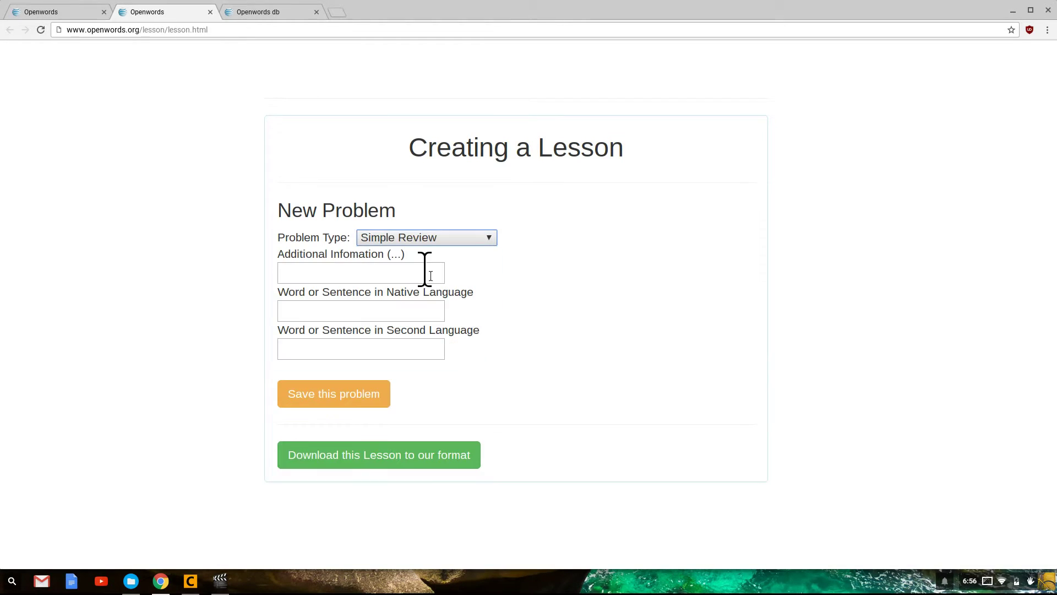
pyautogui.click(406, 311)
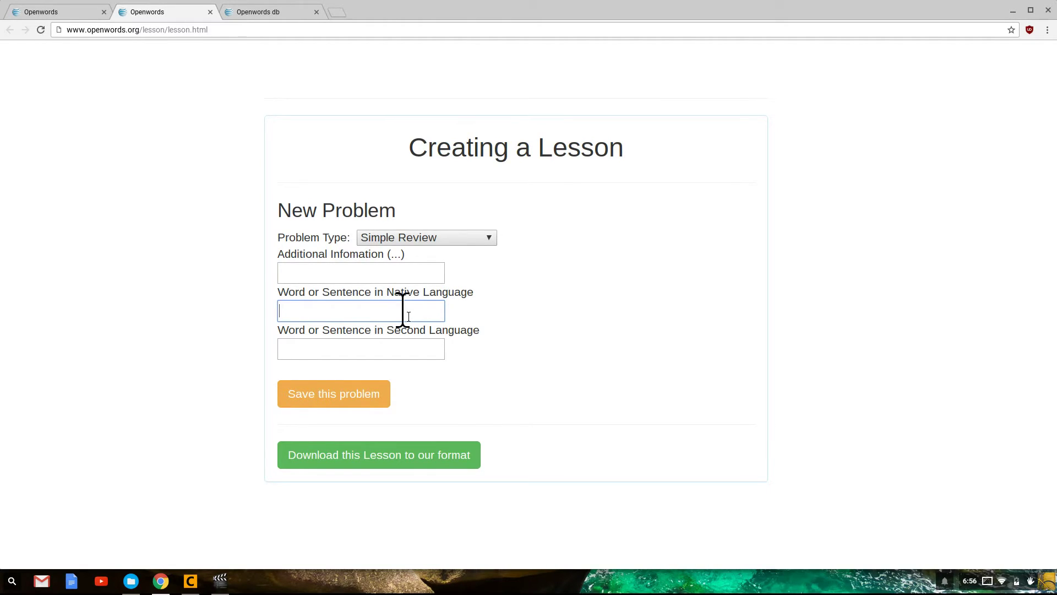
pyautogui.write('cat')
pyautogui.press('Tab')
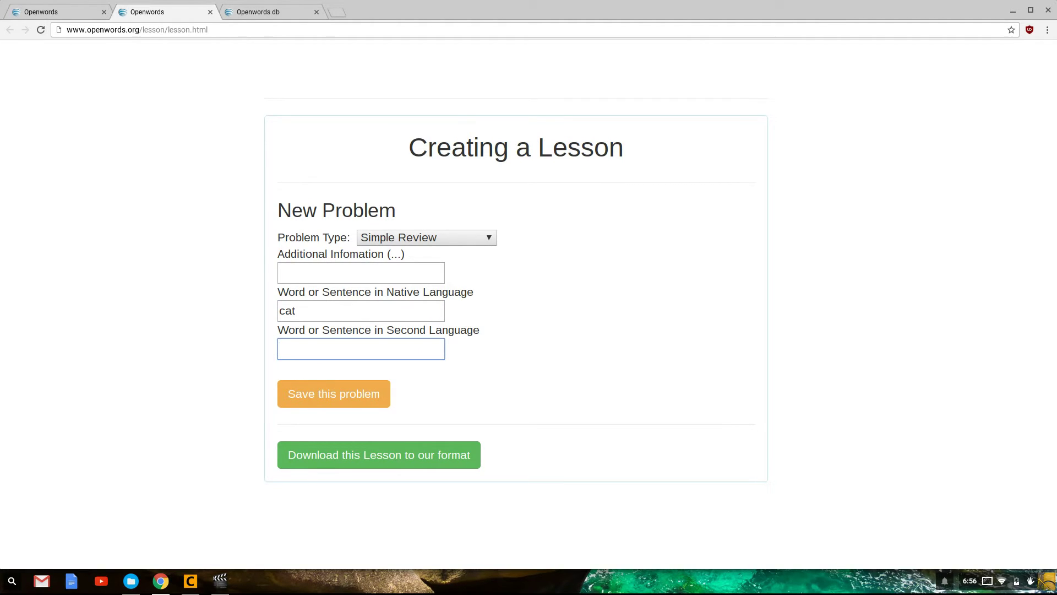
pyautogui.write('gato')
pyautogui.click(349, 275)
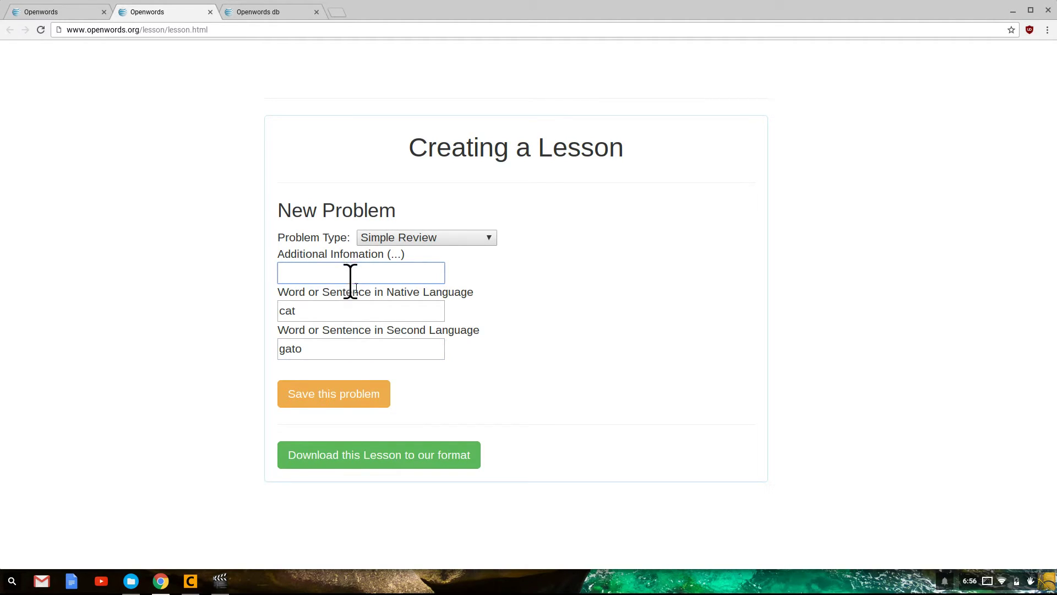
pyautogui.click(358, 401)
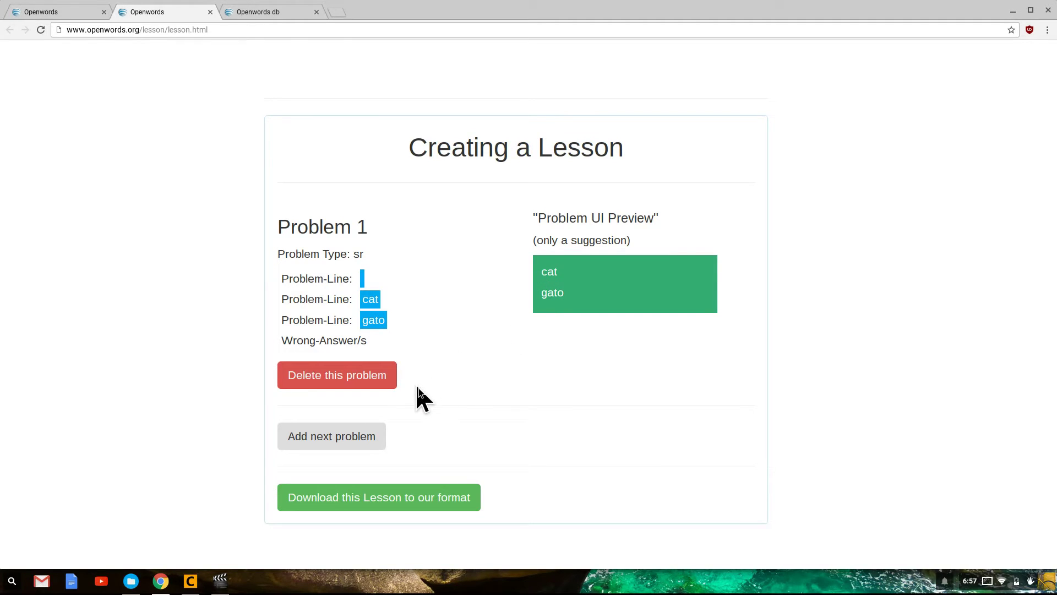
pyautogui.click(364, 442)
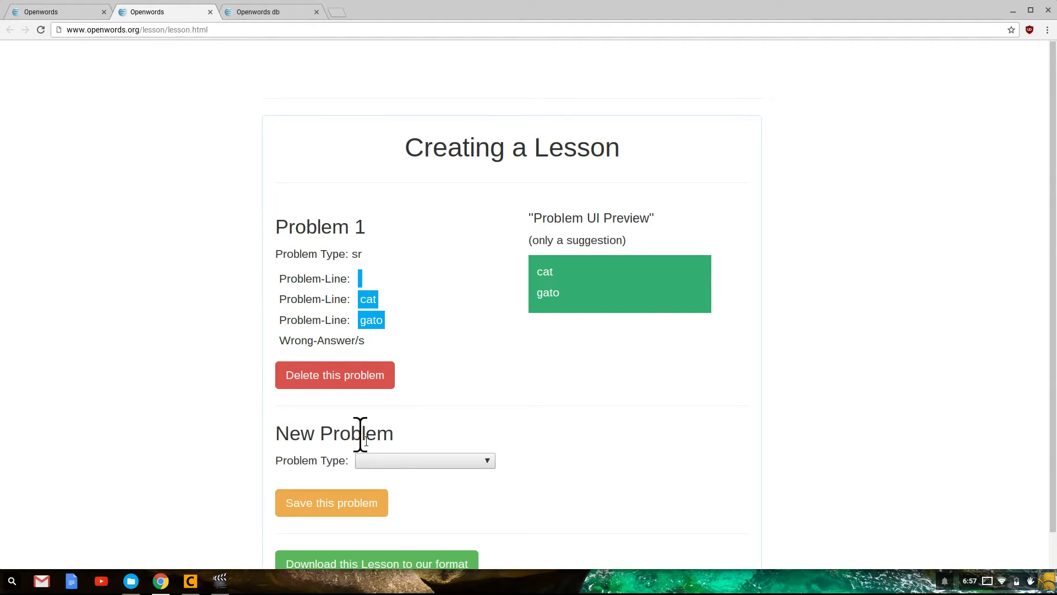
# Make the new problem a Simple Sentence with the question 'I am a cat.'
pyautogui.scroll(-1, 522, 433)
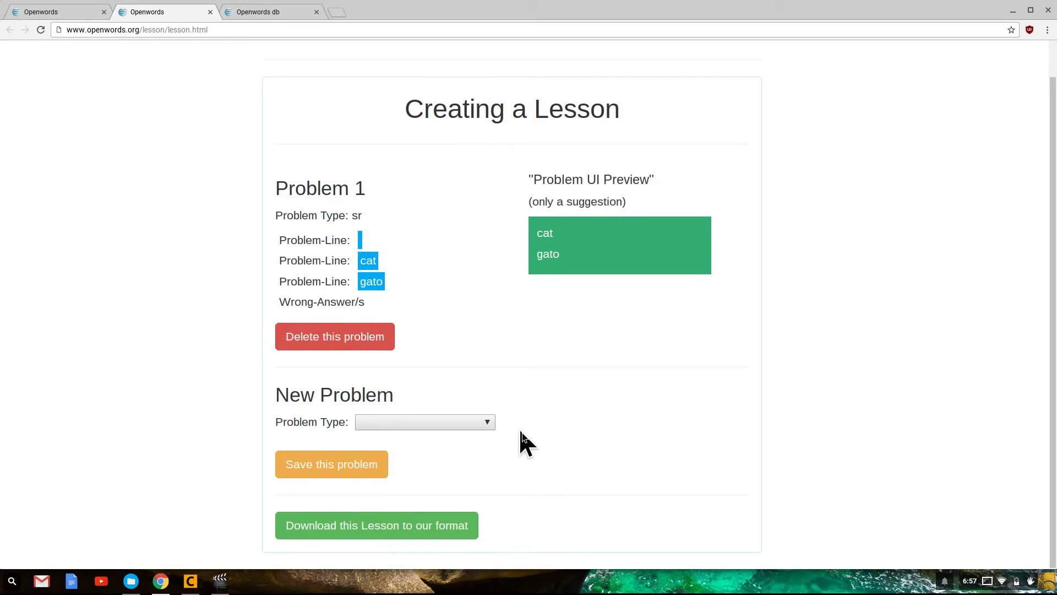
pyautogui.click(487, 423)
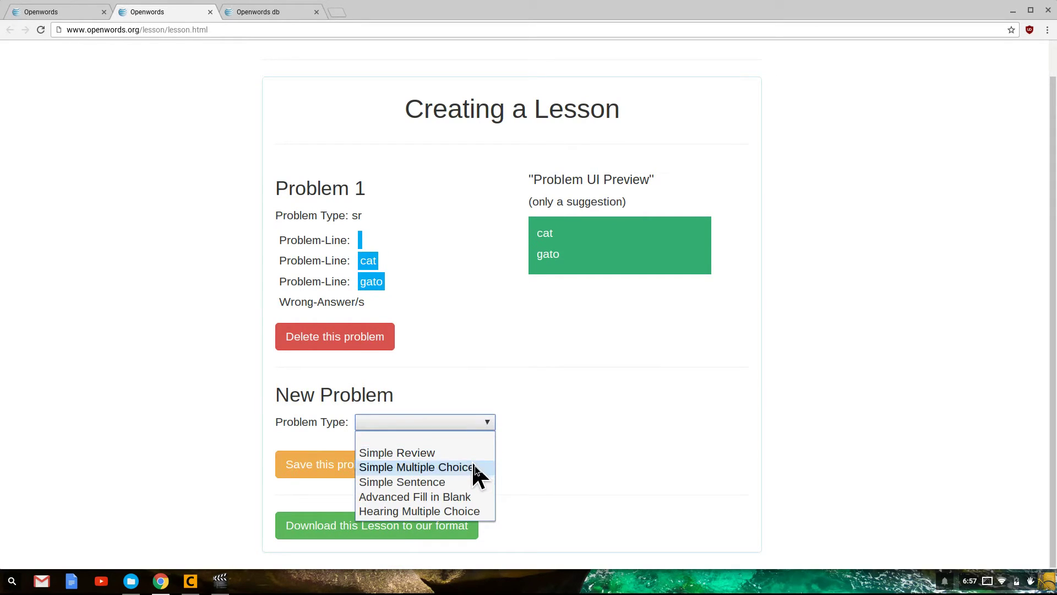
pyautogui.click(468, 483)
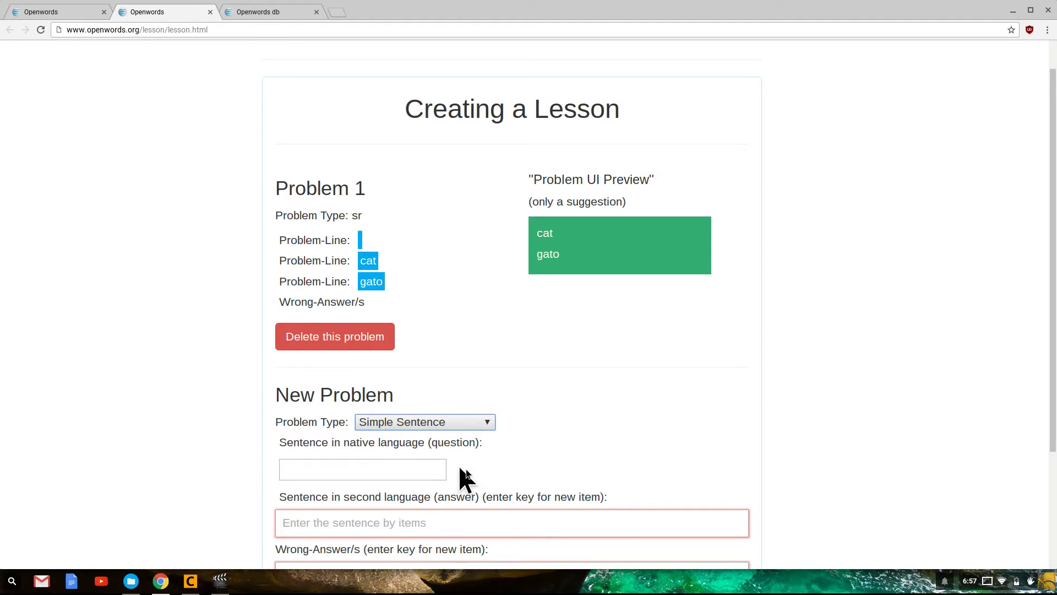
pyautogui.scroll(-2, 626, 427)
pyautogui.scroll(-1, 627, 427)
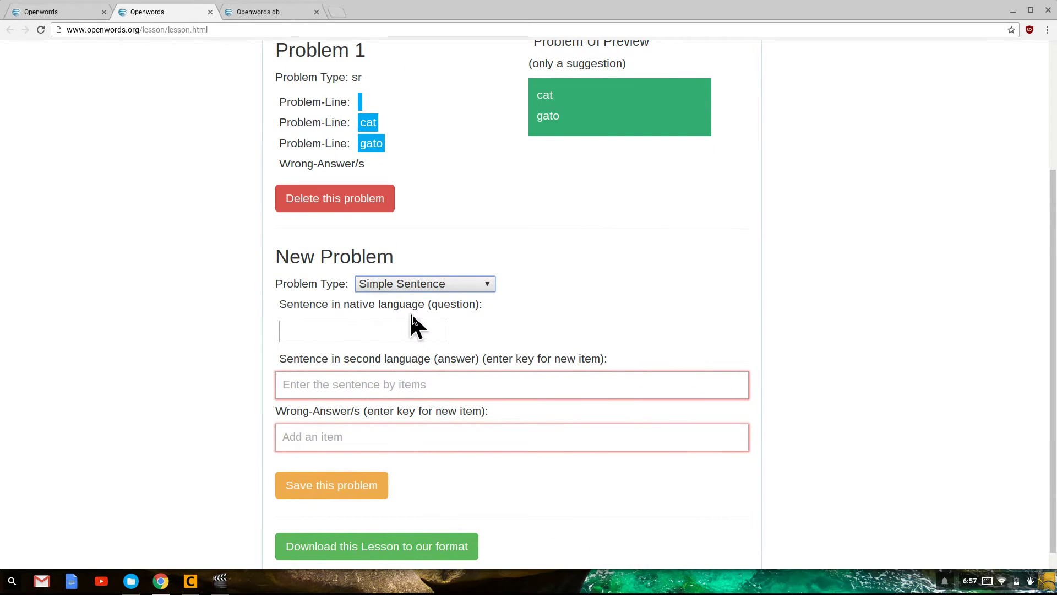
pyautogui.click(412, 330)
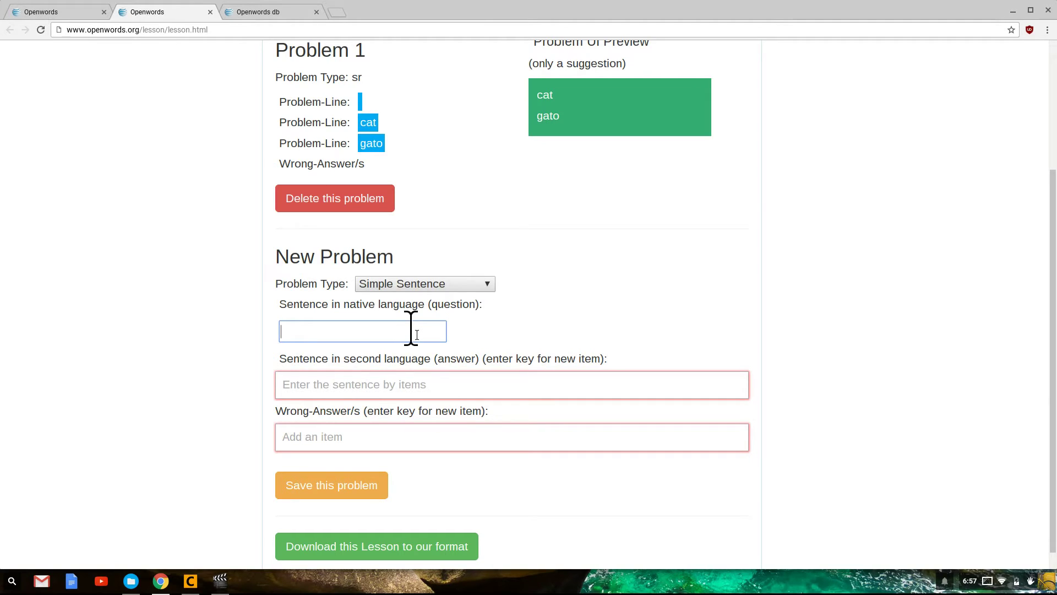
pyautogui.write('I am a cat.')
# Enter the answer as separate word items: Je, suis, un, chat
pyautogui.click(287, 385)
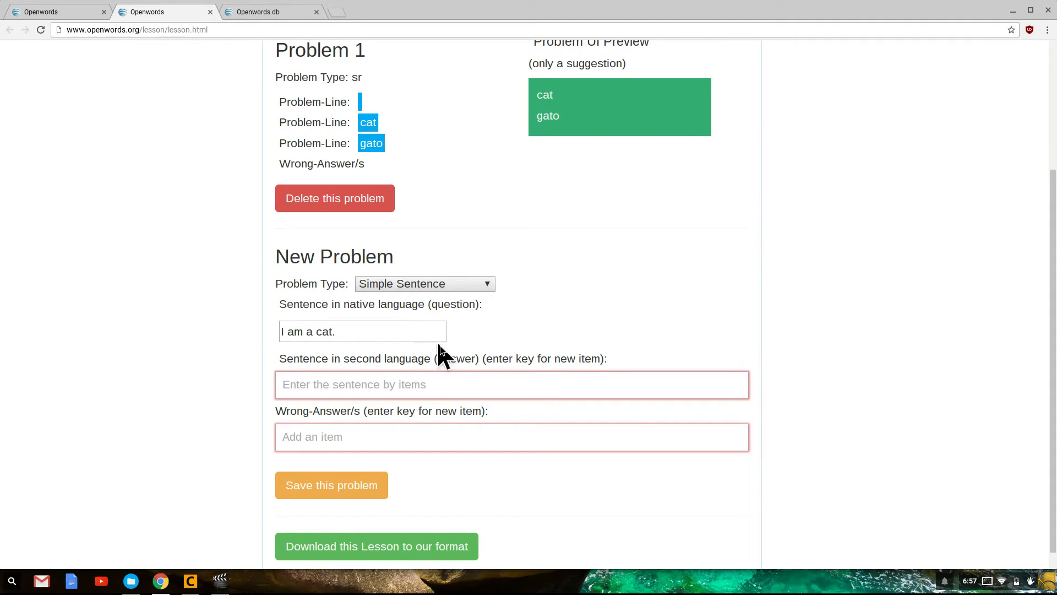
pyautogui.scroll(-1, 472, 361)
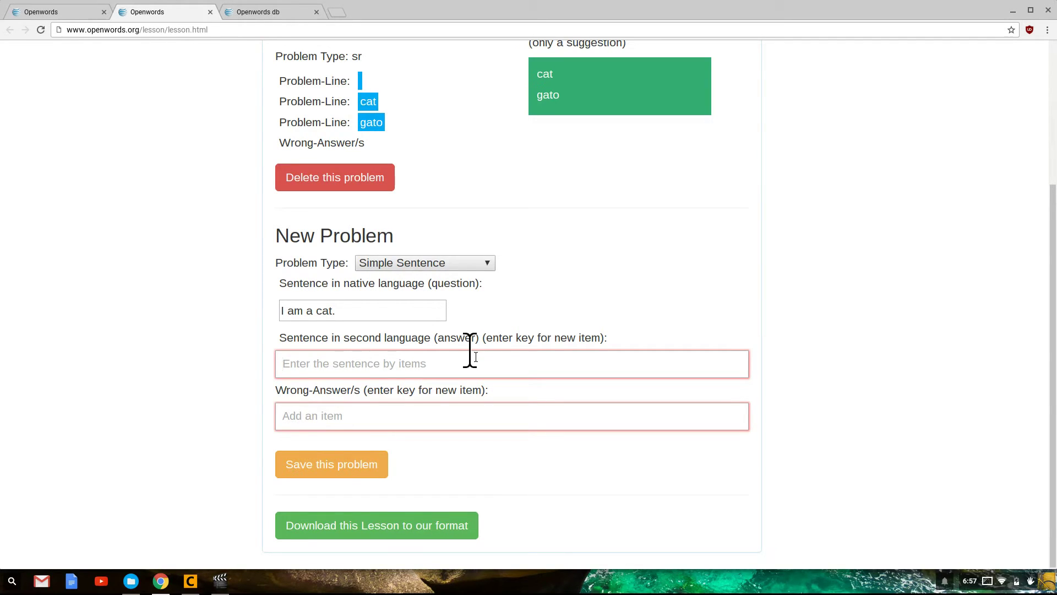
pyautogui.write('J')
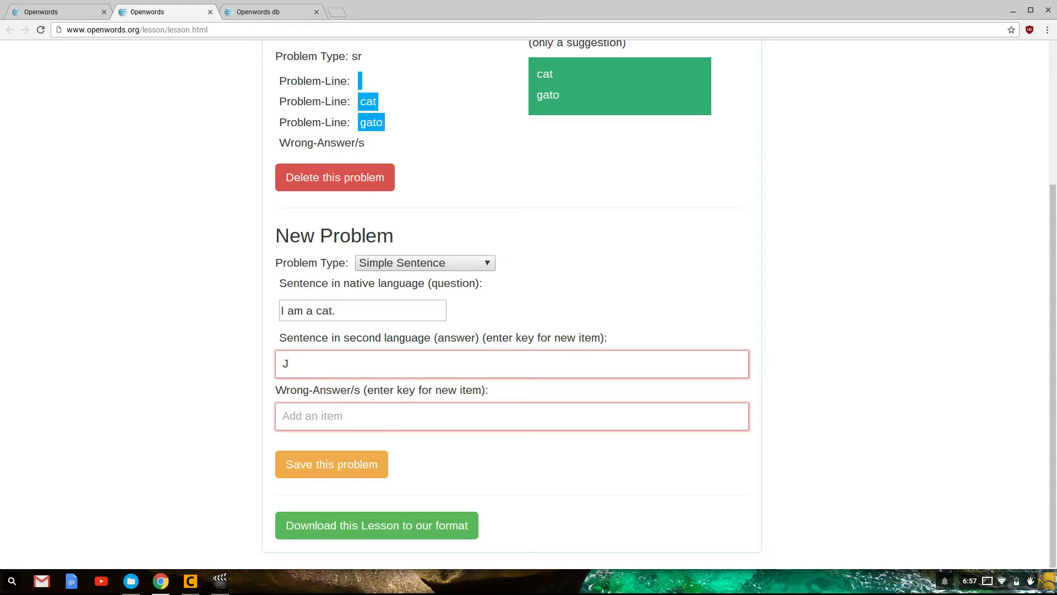
pyautogui.write('e')
pyautogui.press('Return')
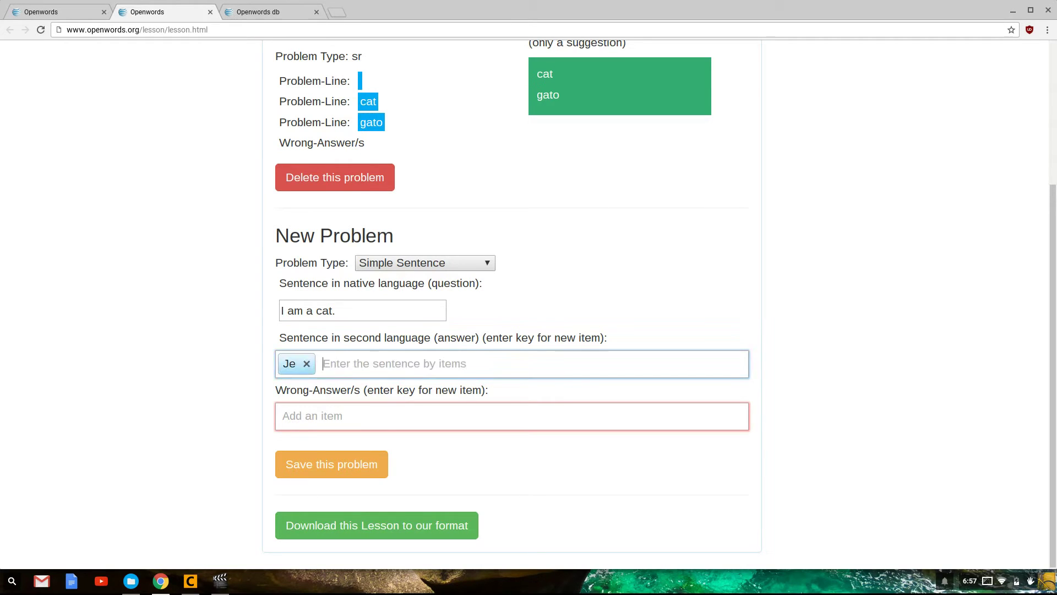
pyautogui.write('suis')
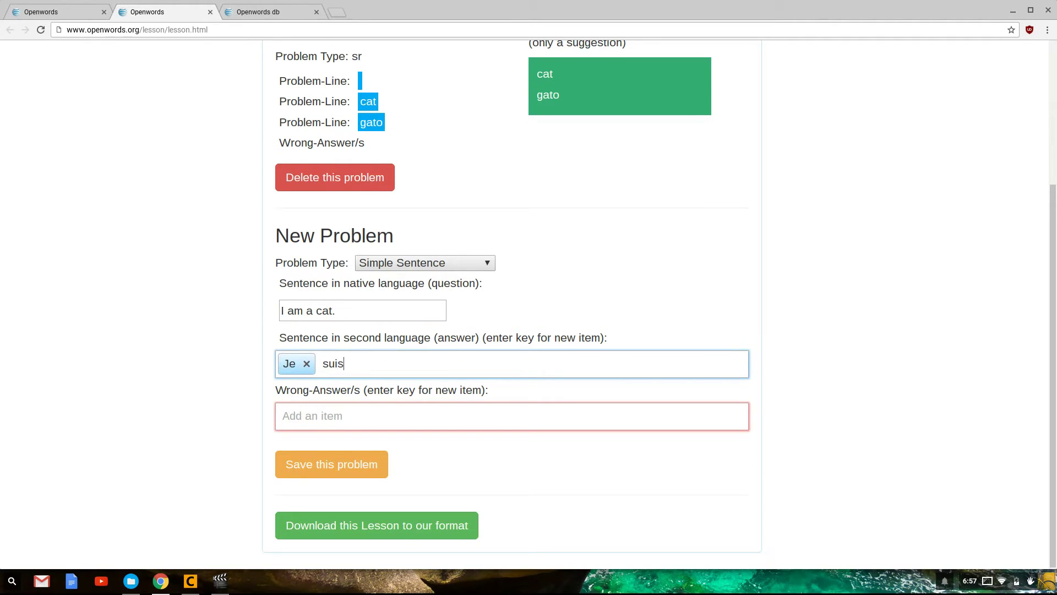
pyautogui.press('Return')
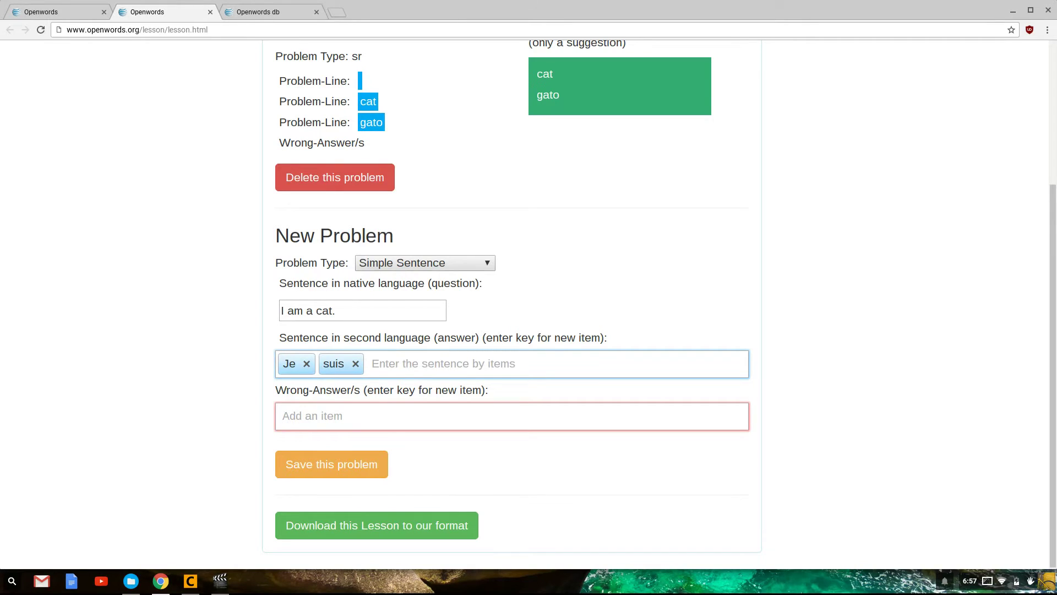
pyautogui.write('un')
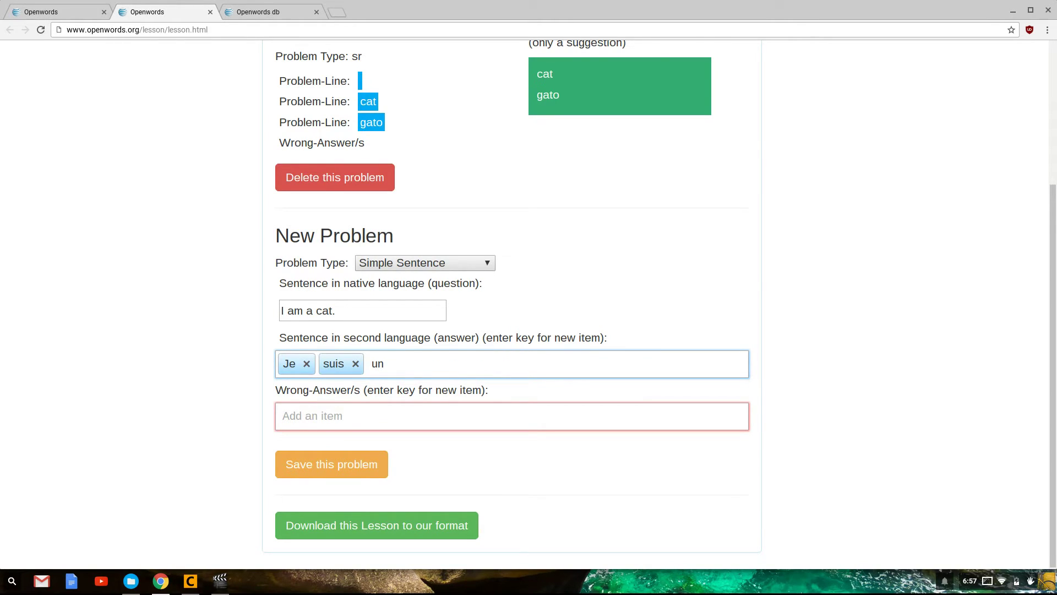
pyautogui.press('Return')
pyautogui.write('chat')
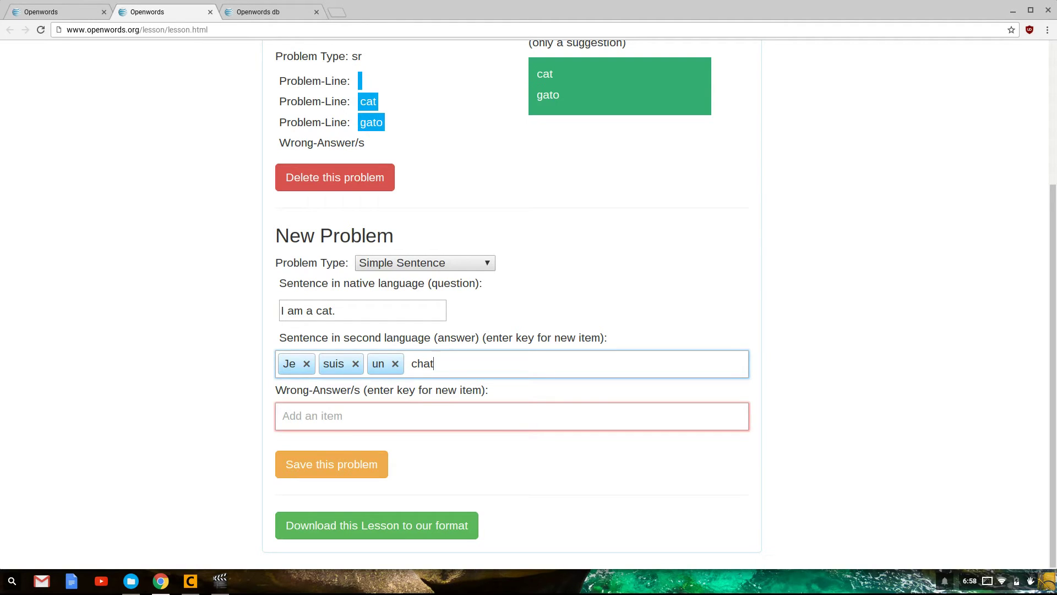
pyautogui.write('.')
pyautogui.press('Return')
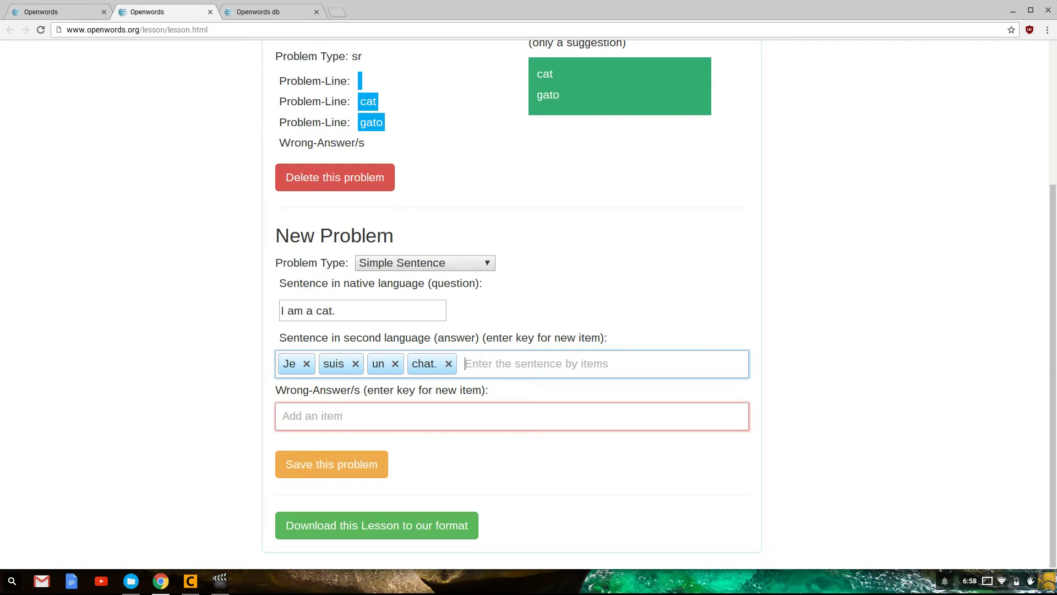
# Add 'oiseau.' as a wrong answer, correcting typos along the way
pyautogui.click(308, 416)
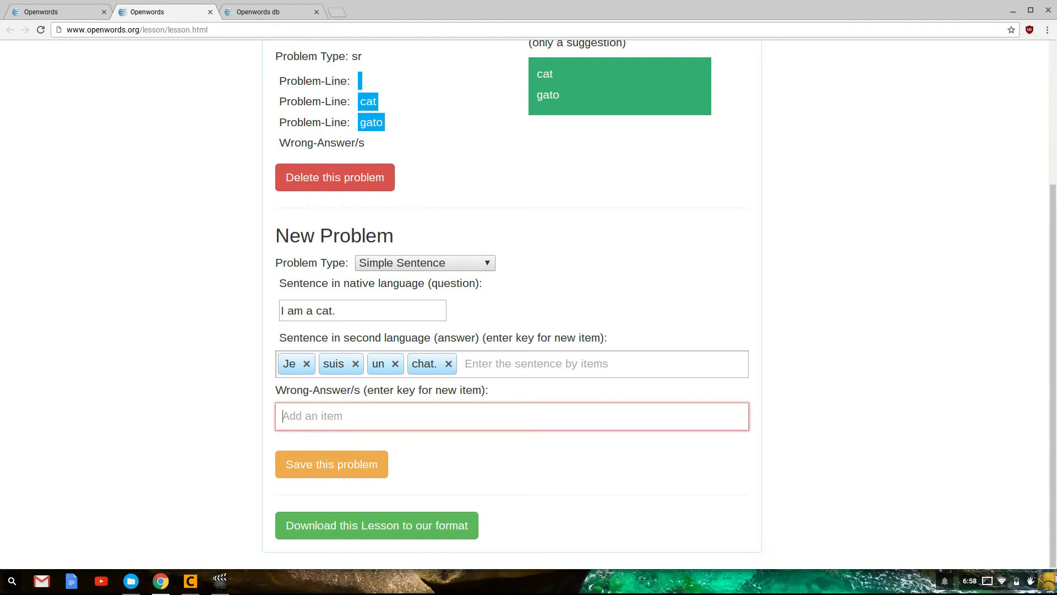
pyautogui.write('oiseau')
pyautogui.press('Return')
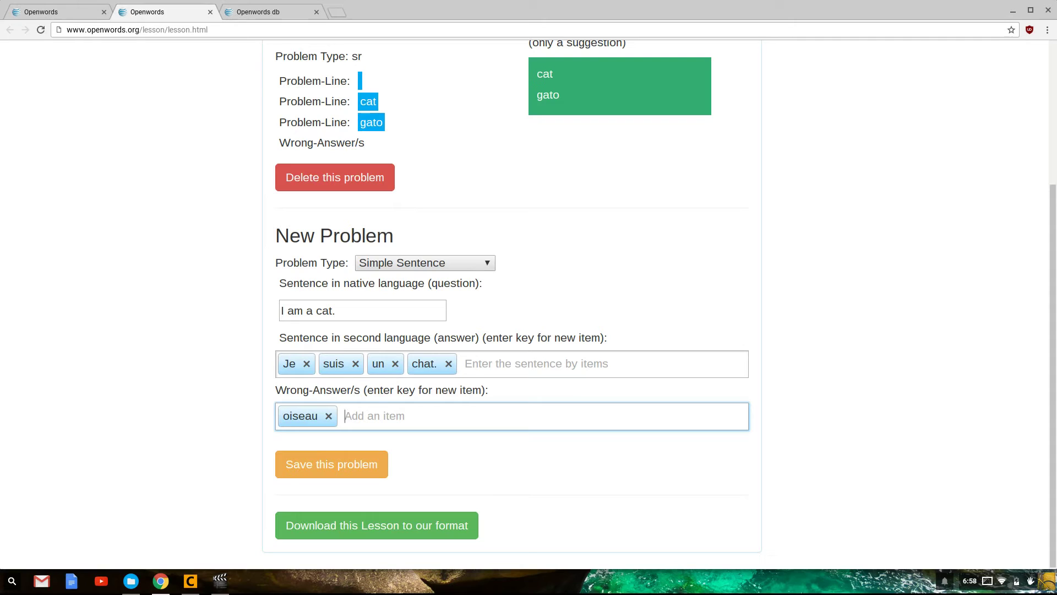
pyautogui.press('BackSpace')
pyautogui.press('BackSpace')
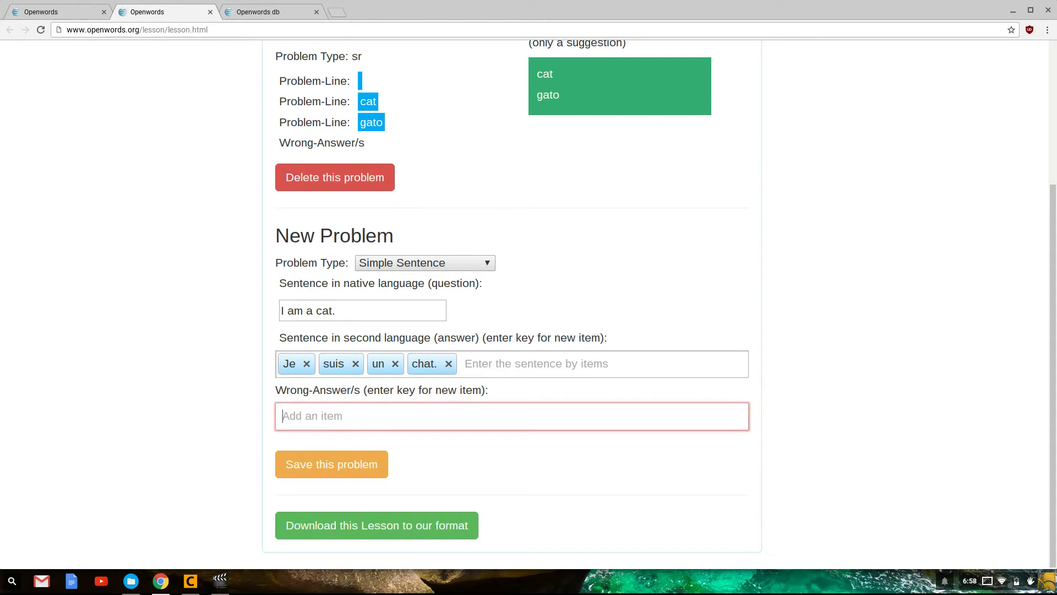
pyautogui.write('oiseau/')
pyautogui.press('BackSpace')
pyautogui.write('.')
pyautogui.press('Return')
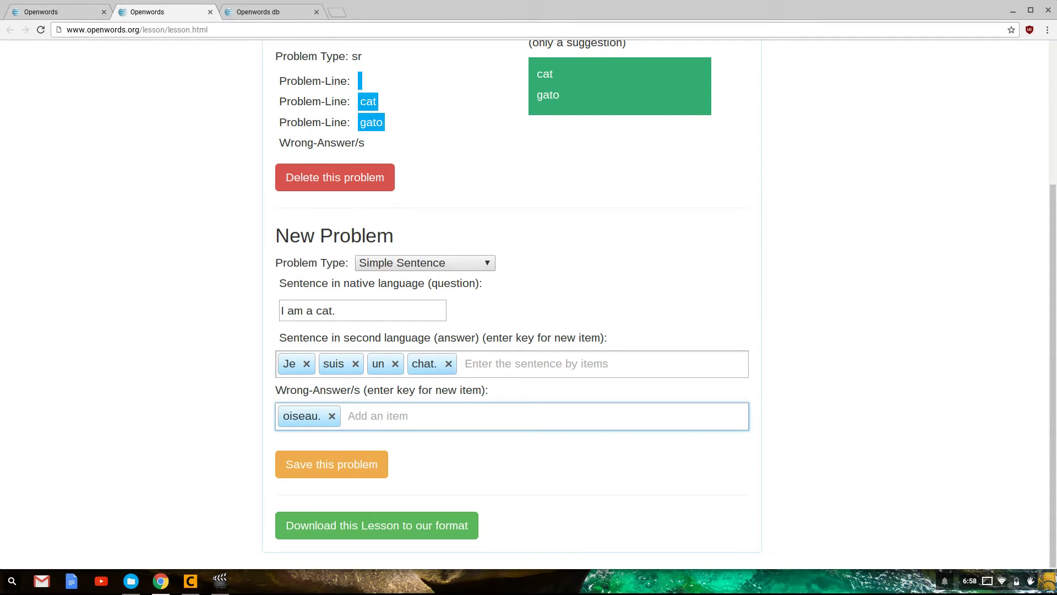
# Add 'Tu' as a second wrong answer and save the problem
pyautogui.write('Tu')
pyautogui.press('Return')
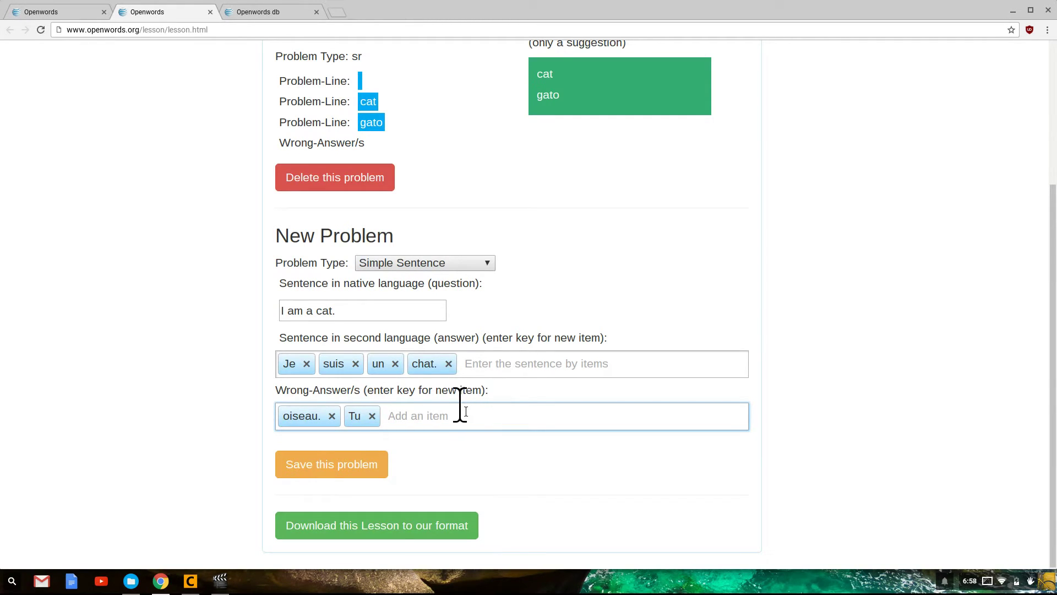
pyautogui.click(359, 467)
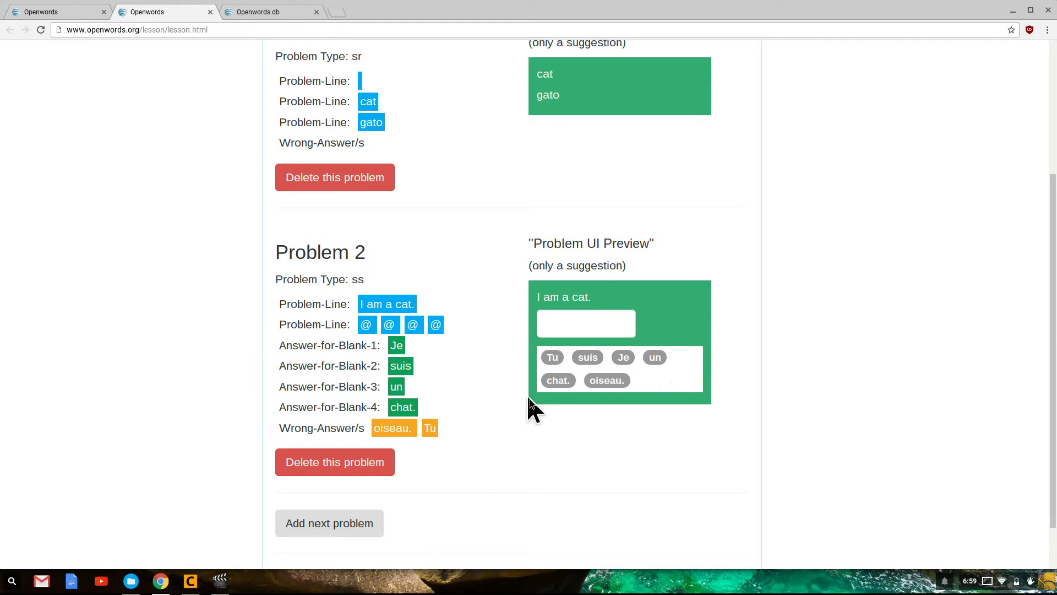
# Download the two-problem lesson as a text file and dismiss the download notification
pyautogui.scroll(-1, 509, 408)
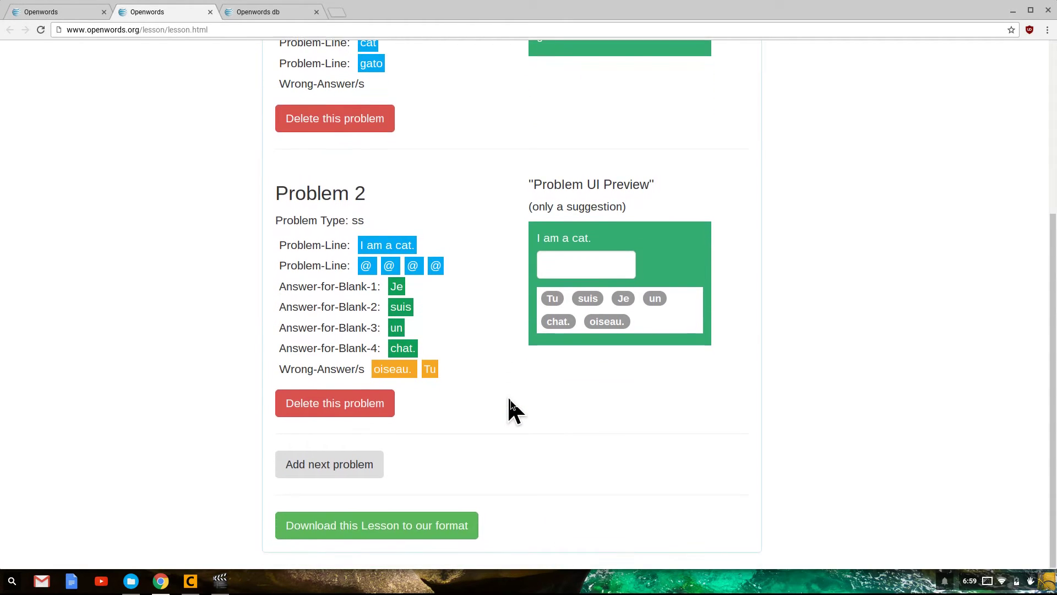
pyautogui.click(420, 531)
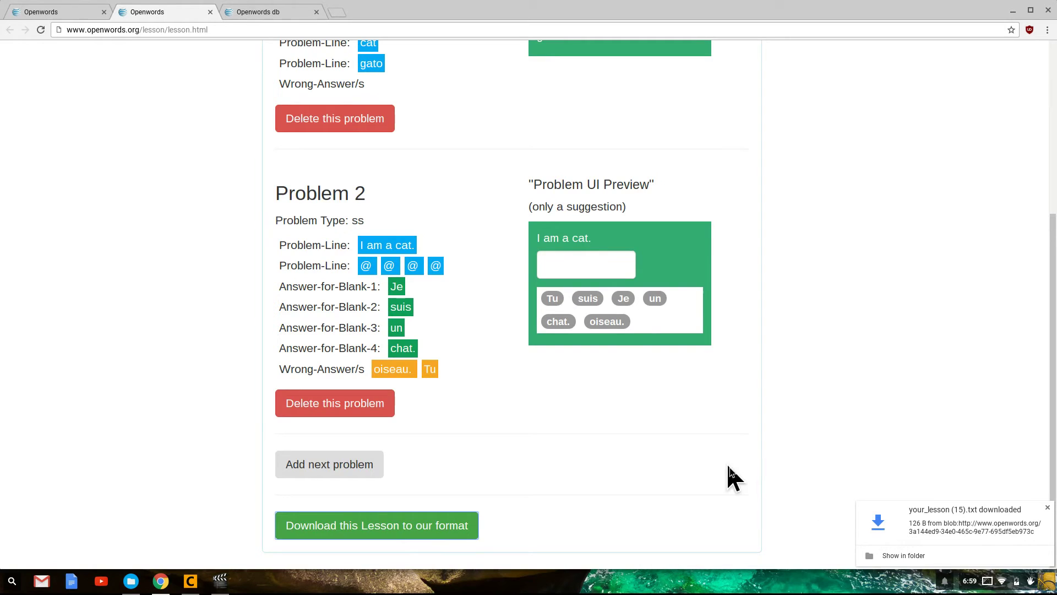
pyautogui.click(702, 455)
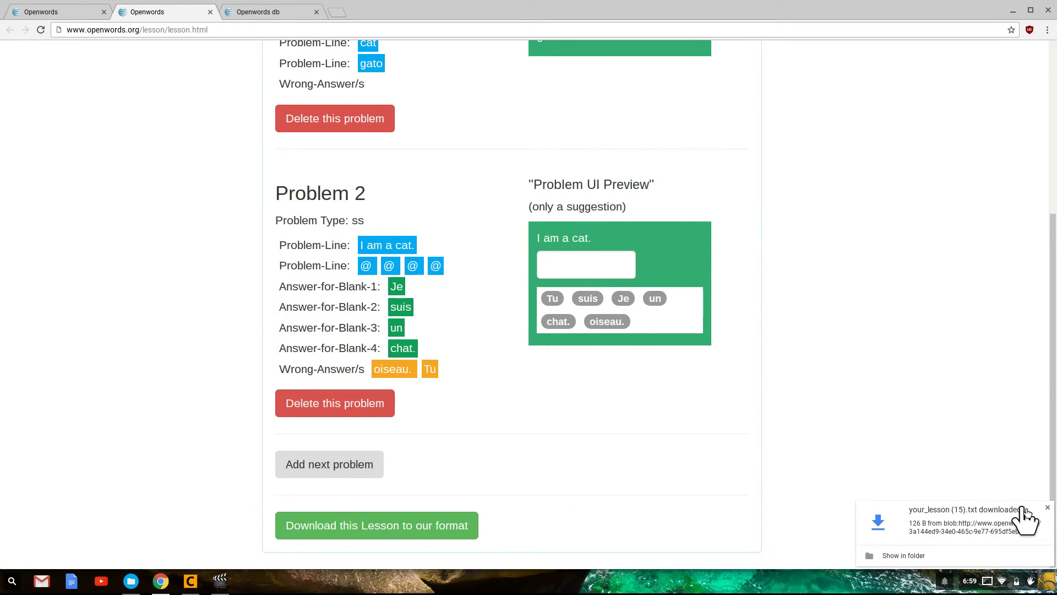
pyautogui.click(1048, 507)
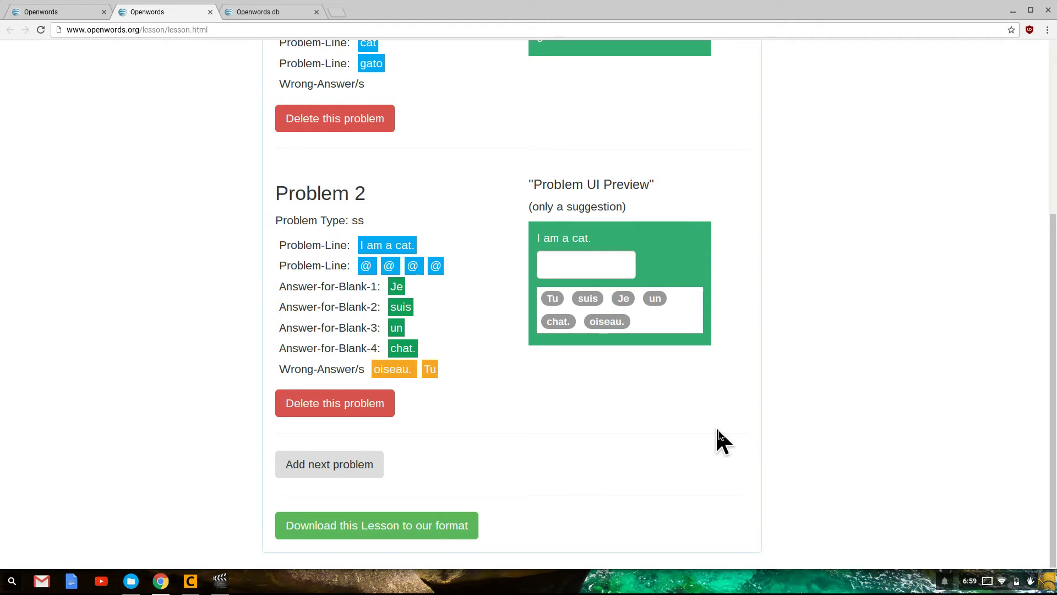
pyautogui.scroll(5, 721, 440)
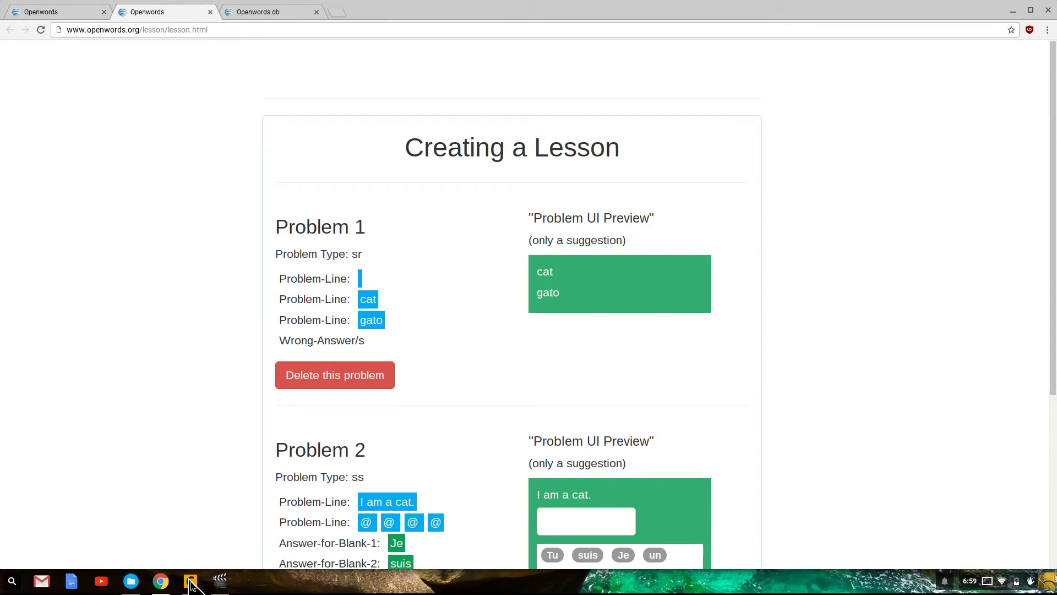
# Open LessonExample.txt in Caret and position its window beside the lesson page
pyautogui.click(192, 581)
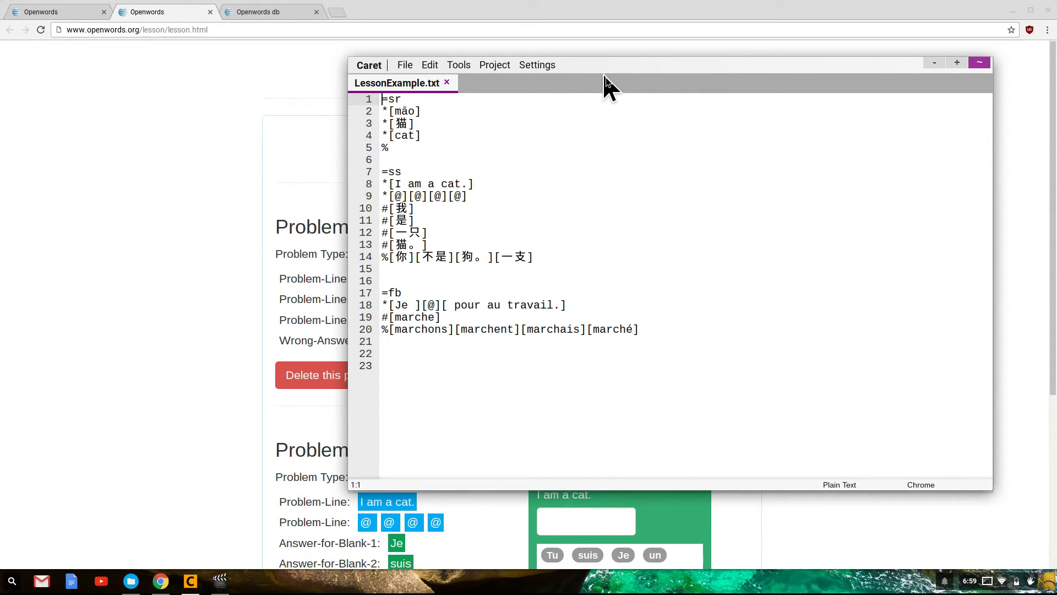
pyautogui.moveTo(602, 72); pyautogui.dragTo(764, 77)
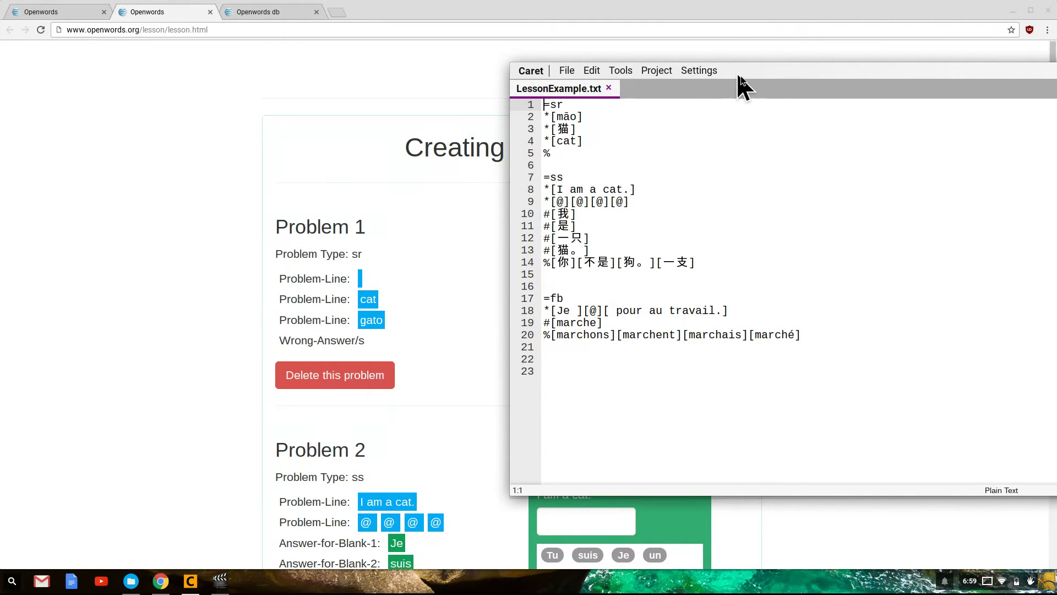
pyautogui.moveTo(750, 71); pyautogui.dragTo(631, 67)
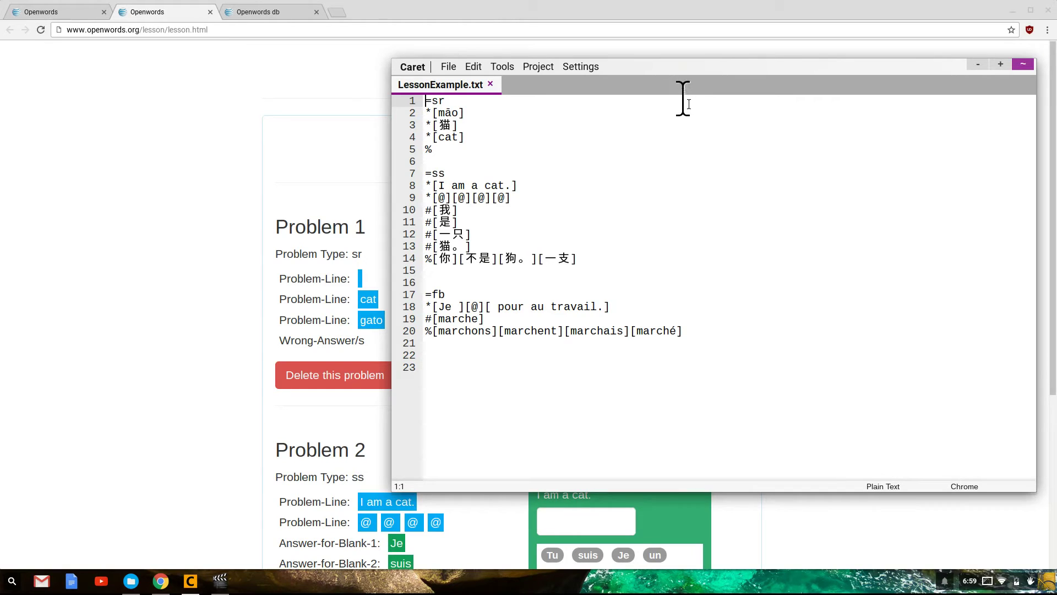
pyautogui.moveTo(671, 70); pyautogui.dragTo(525, 64)
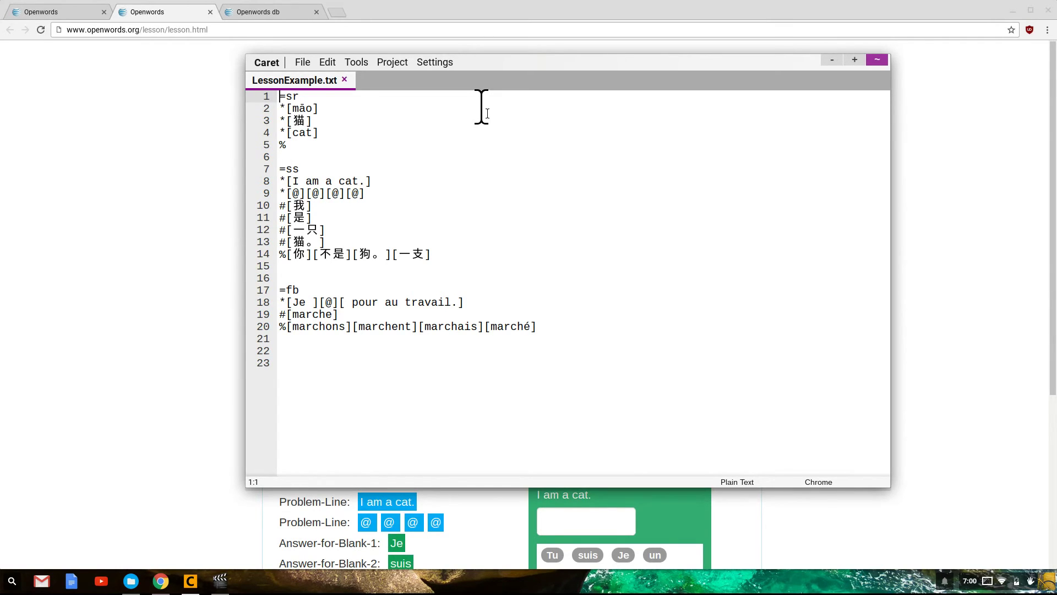
# Walk through the =sr header on line 1 and the [mão] entry on line 2
pyautogui.hotkey('shift', 'Right')
pyautogui.hotkey('shift', 'Right')
pyautogui.hotkey('shift', 'Right')
pyautogui.press('Right')
pyautogui.click(280, 108)
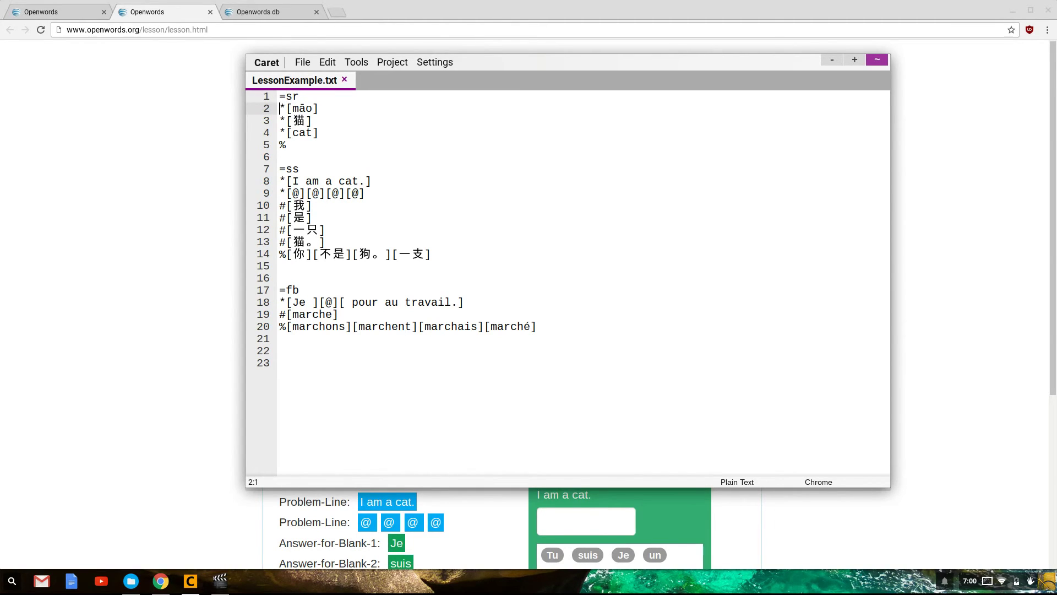
pyautogui.hotkey('shift', 'Right')
pyautogui.press('Right')
pyautogui.press('Right')
pyautogui.hotkey('shift', 'Right')
pyautogui.hotkey('shift', 'Right')
pyautogui.hotkey('shift', 'Right')
pyautogui.hotkey('shift', 'Right')
pyautogui.press('Down')
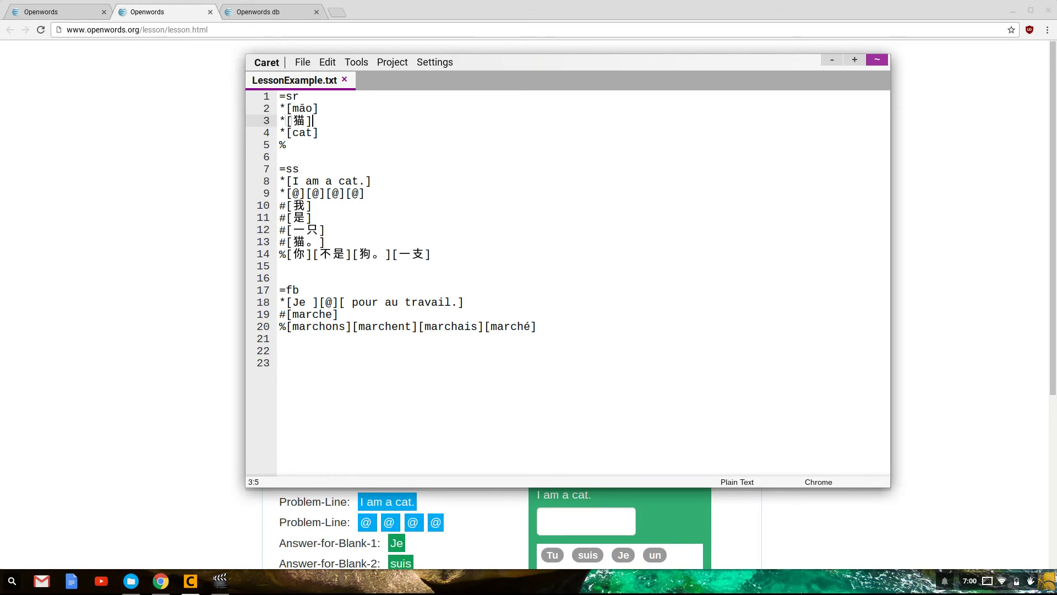
pyautogui.press('Up')
pyautogui.press('Home')
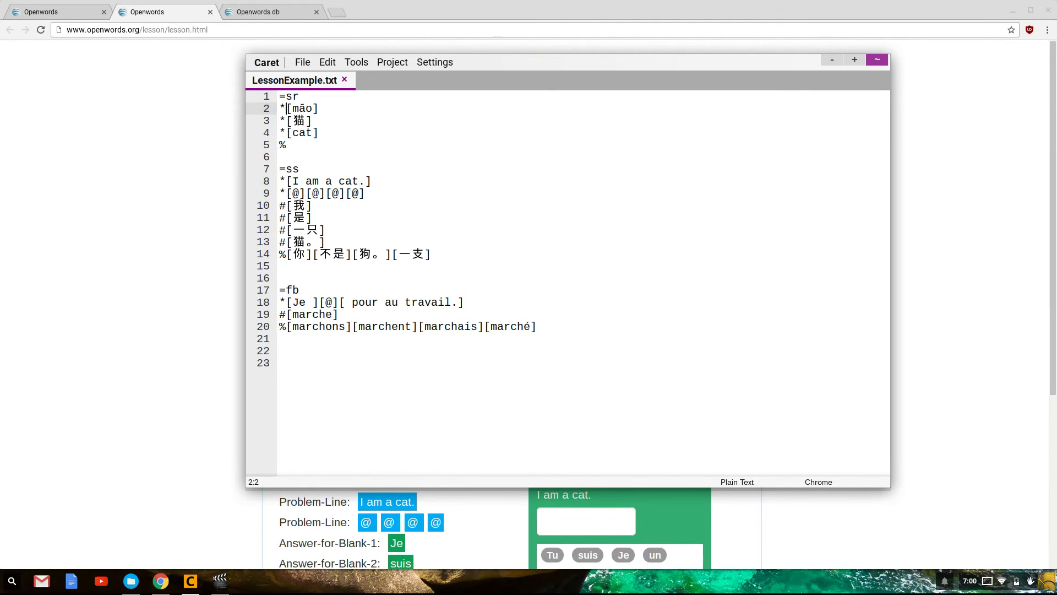
pyautogui.hotkey('shift', 'Right')
pyautogui.hotkey('shift', 'Right')
pyautogui.hotkey('shift', 'Right')
pyautogui.hotkey('shift', 'Right')
pyautogui.hotkey('shift', 'Right')
# Step through the 猫 and cat lines, then delete the lone % on line 5
pyautogui.press('Down')
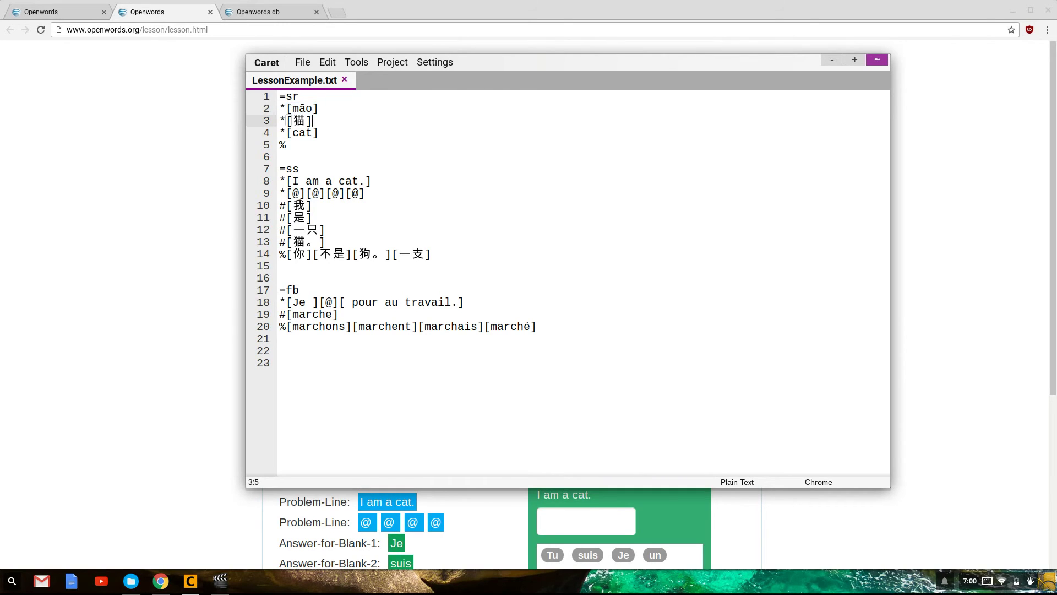
pyautogui.press('Up')
pyautogui.press('Home')
pyautogui.press('Down')
pyautogui.hotkey('shift', 'Right')
pyautogui.press('Right')
pyautogui.press('Right')
pyautogui.press('Right')
pyautogui.press('Right')
pyautogui.press('Down')
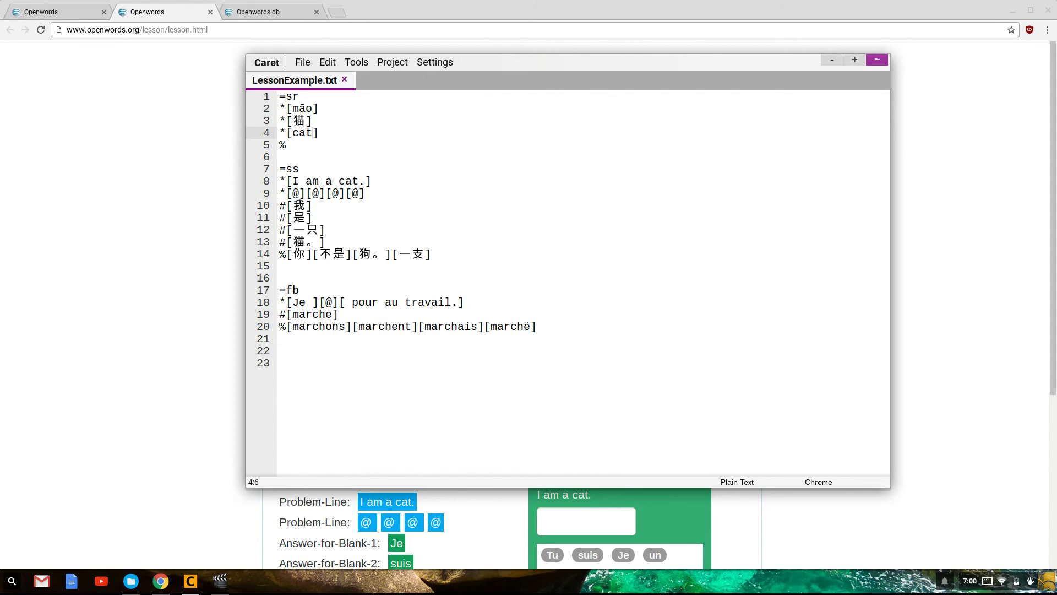
pyautogui.hotkey('shift', 'Left')
pyautogui.hotkey('shift', 'Left')
pyautogui.hotkey('shift', 'Left')
pyautogui.press('Down')
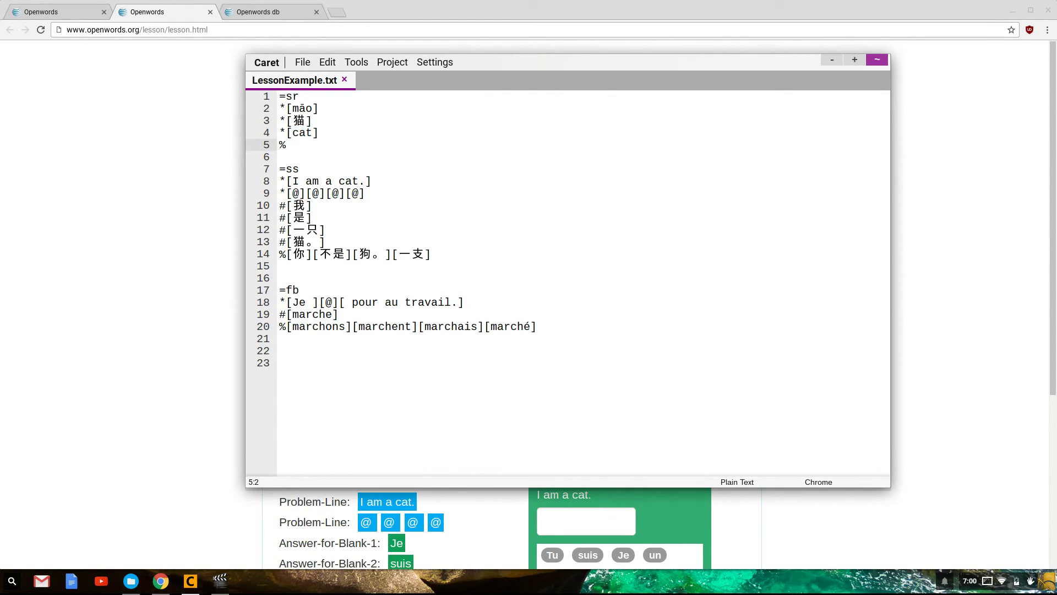
pyautogui.press('BackSpace')
pyautogui.click(399, 167)
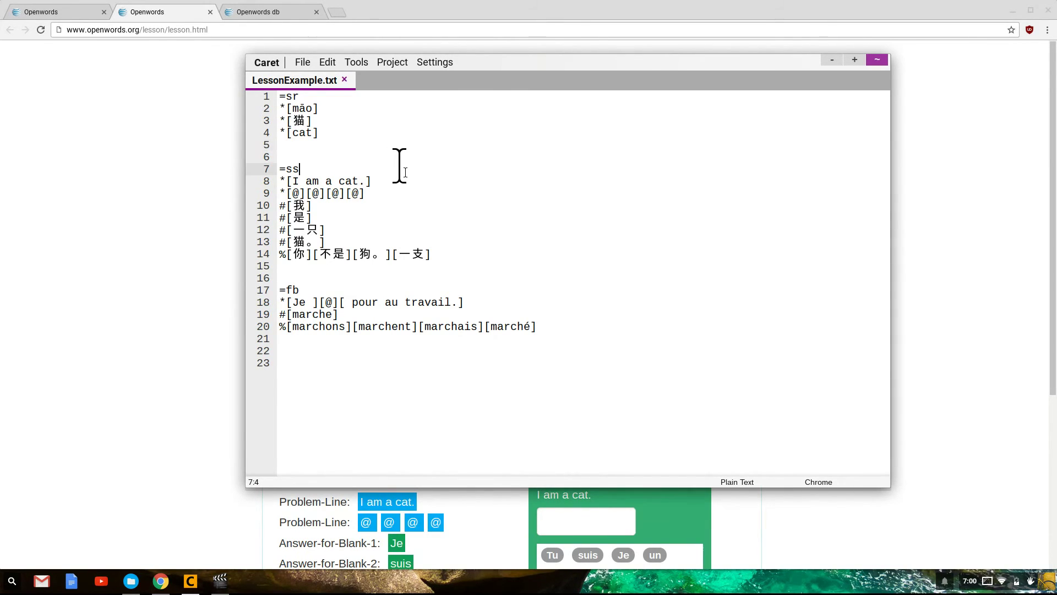
pyautogui.hotkey('shift', 'Left')
pyautogui.hotkey('shift', 'Left')
pyautogui.press('Down')
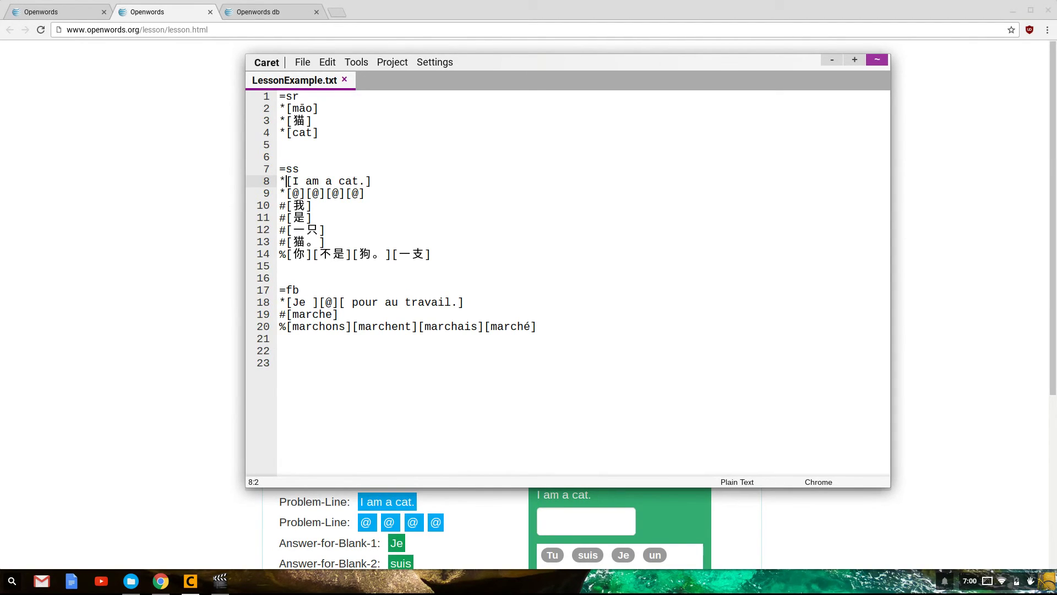
pyautogui.press('Down')
pyautogui.press('Up')
pyautogui.press('Up')
pyautogui.press('Down')
pyautogui.hotkey('shift', 'Right')
pyautogui.press('Down')
pyautogui.press('Up')
pyautogui.press('Down')
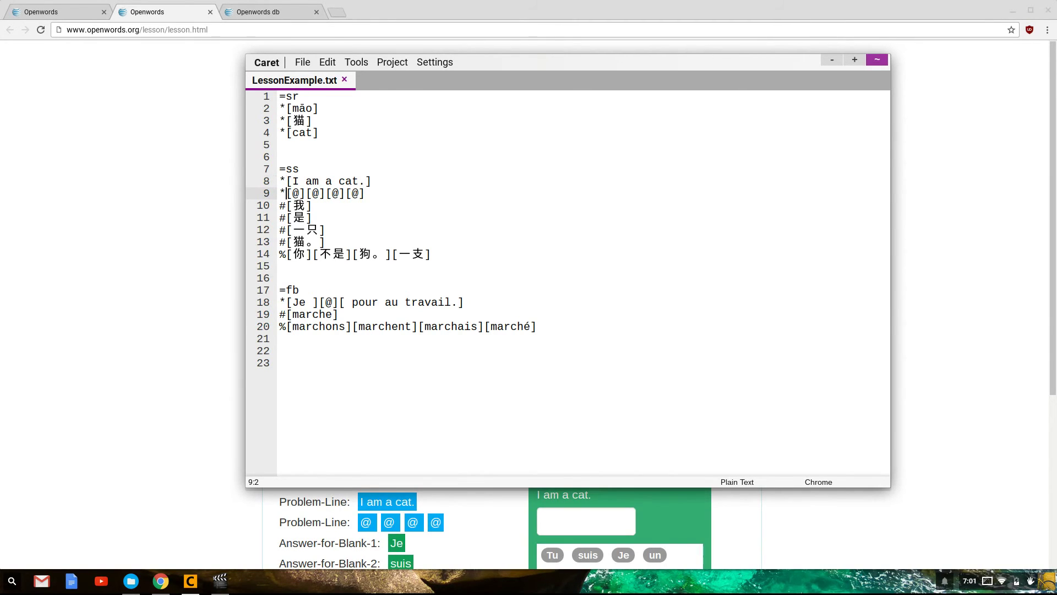
pyautogui.hotkey('shift', 'End')
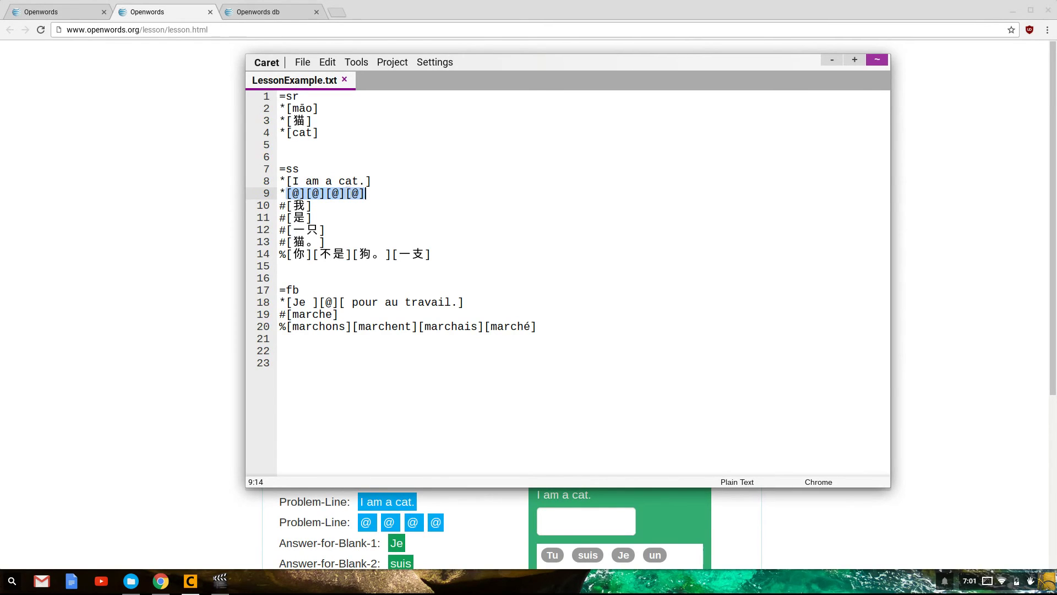
pyautogui.press('Left')
pyautogui.press('Right')
pyautogui.hotkey('shift', 'Right')
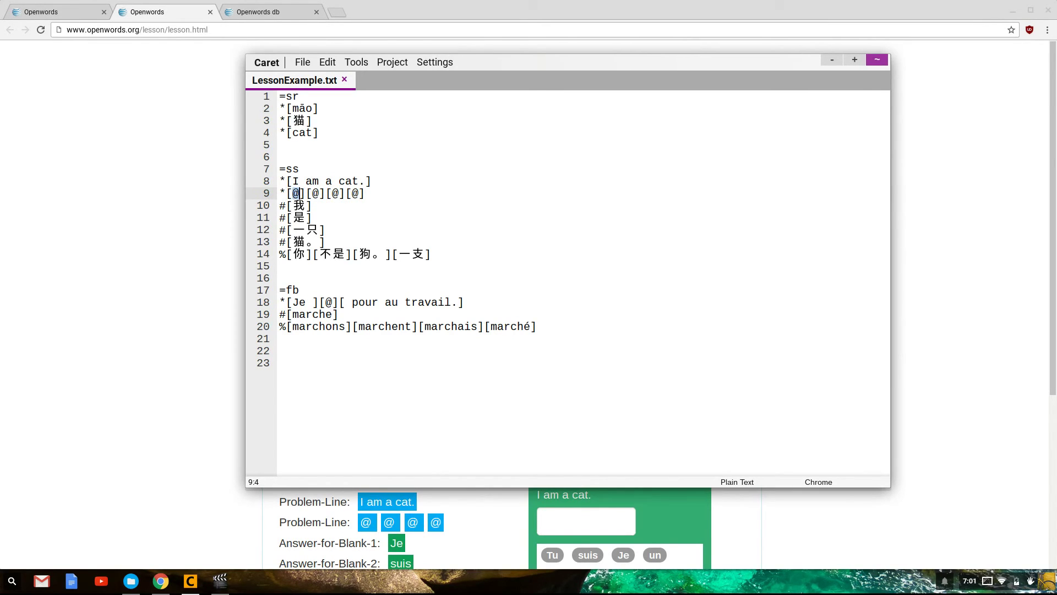
pyautogui.press('Down')
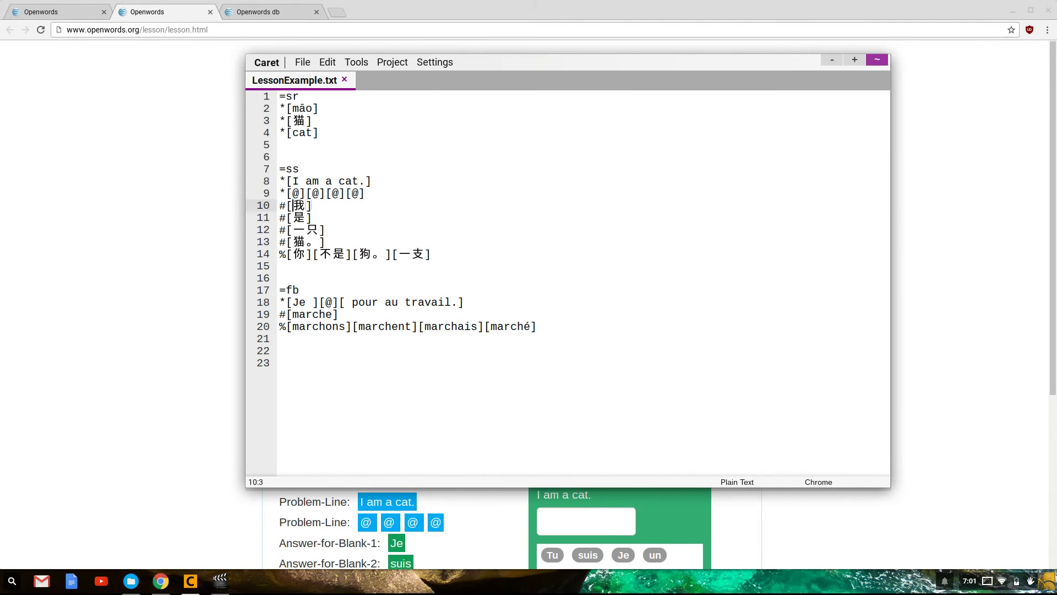
pyautogui.press('Left')
pyautogui.hotkey('shift', 'Right')
pyautogui.press('Down')
pyautogui.press('Down')
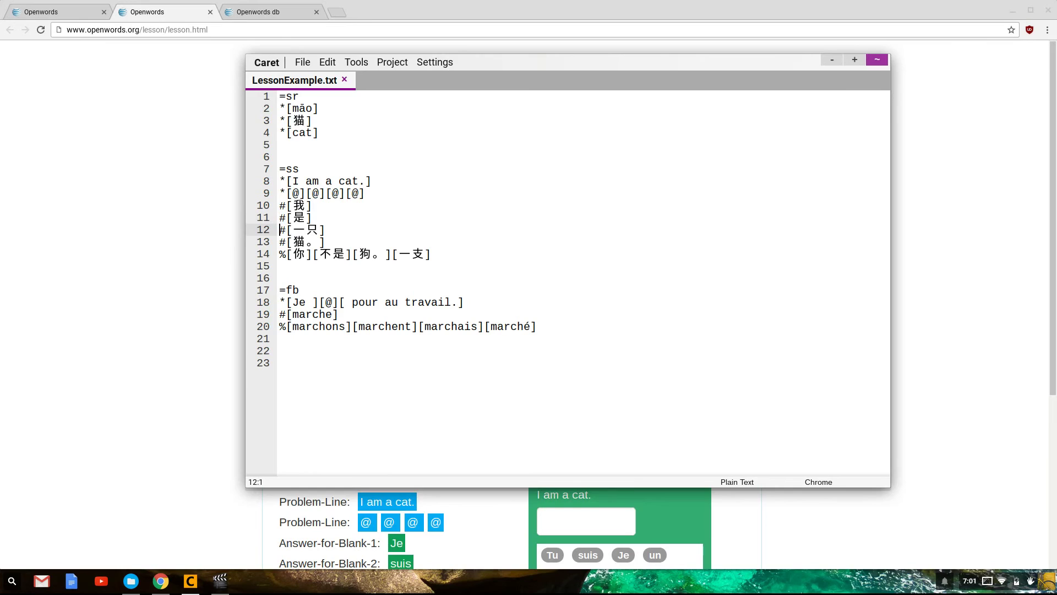
pyautogui.press('Left')
pyautogui.hotkey('shift', 'Right')
pyautogui.press('Right')
pyautogui.press('Down')
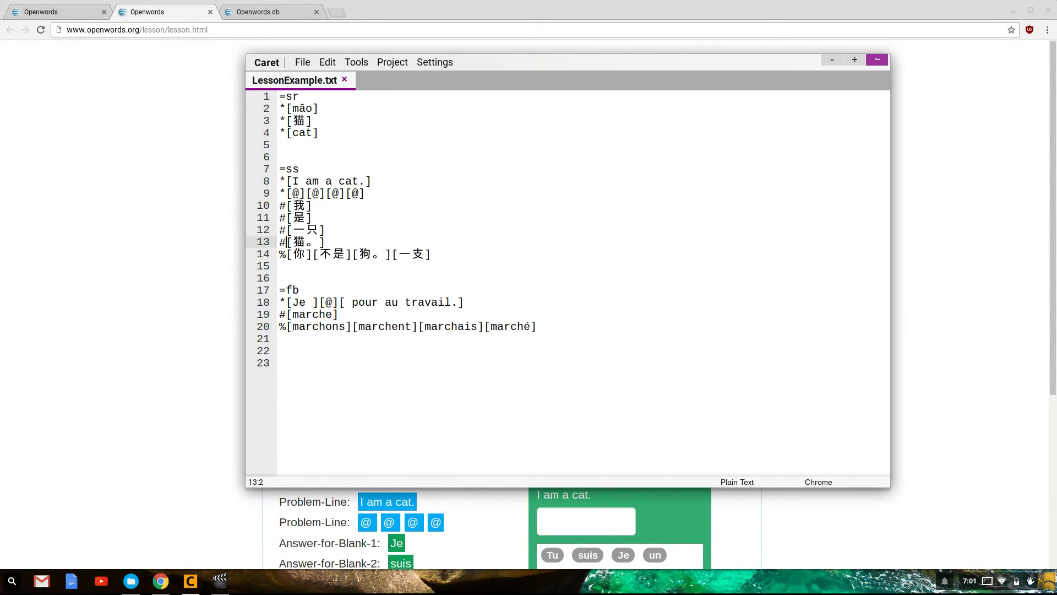
pyautogui.press('Down')
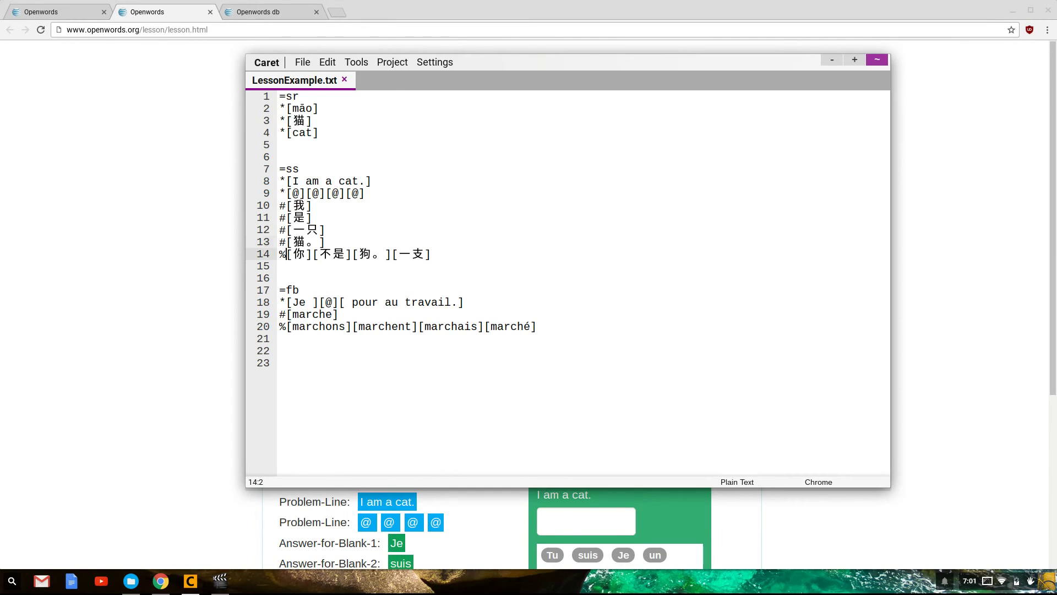
pyautogui.hotkey('shift', 'Left')
pyautogui.press('Right')
pyautogui.hotkey('shift', 'End')
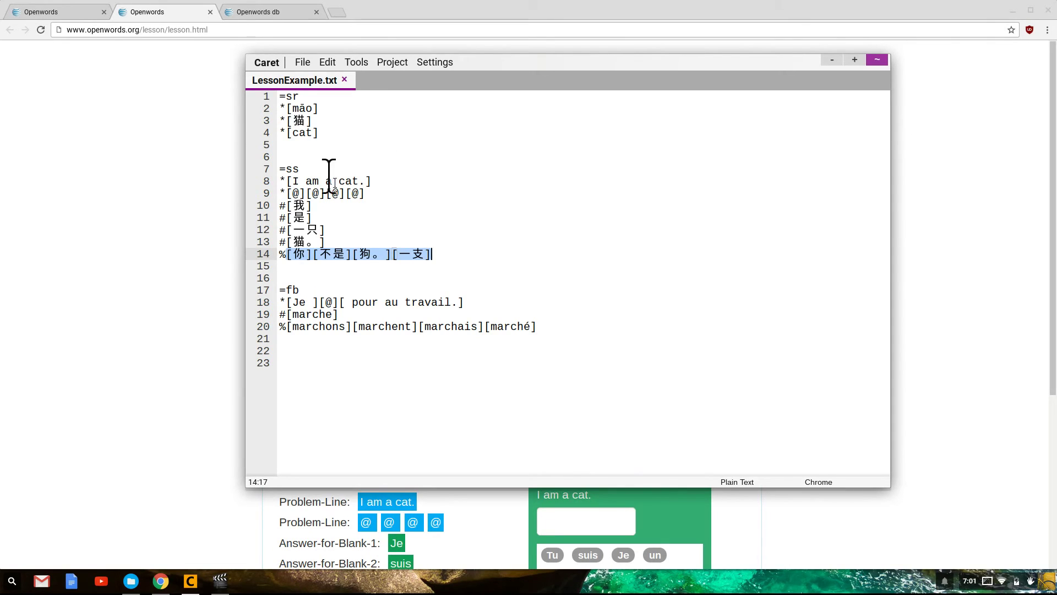
# Open the Openwords webapp window from the openwords.com tab and make it taller
pyautogui.click(159, 584)
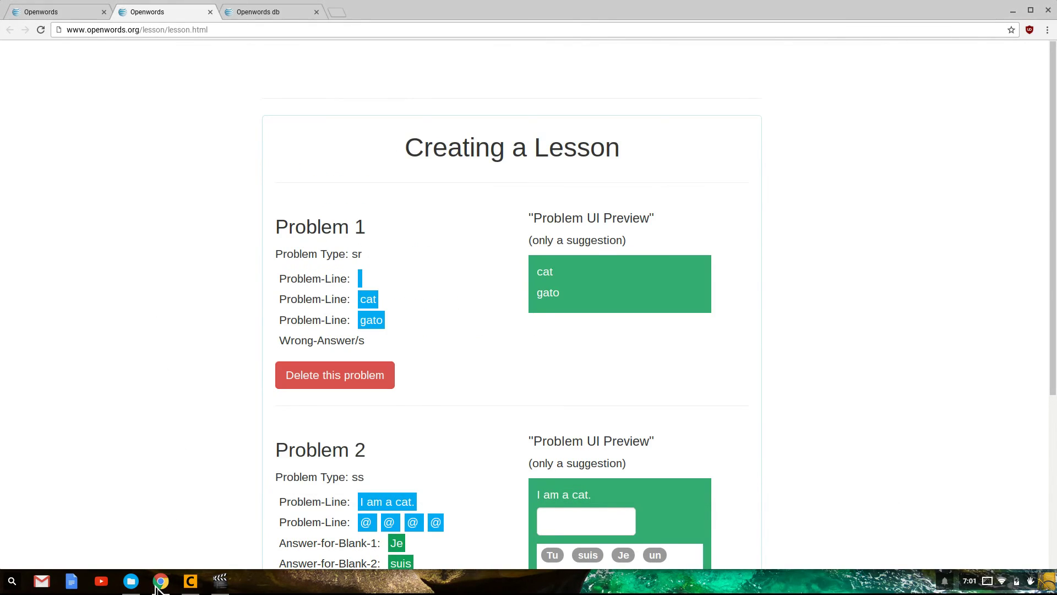
pyautogui.click(63, 11)
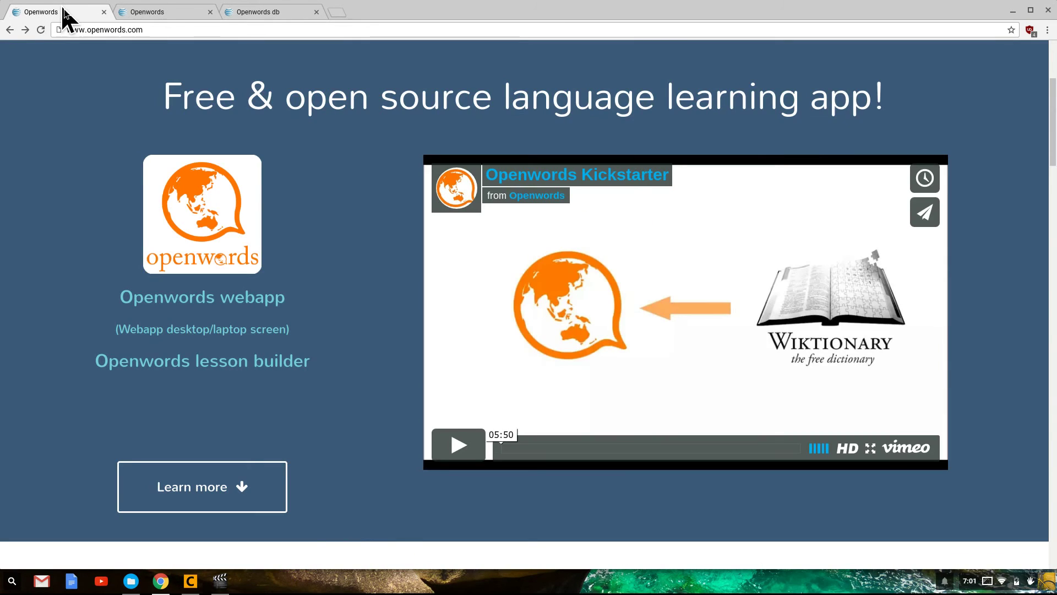
pyautogui.click(169, 330)
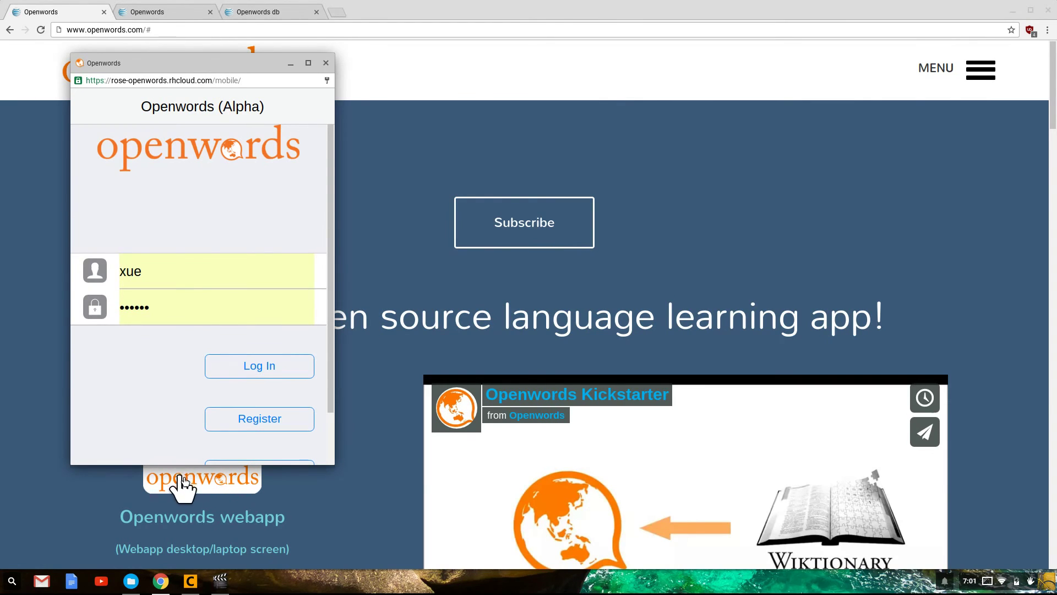
pyautogui.click(183, 477)
pyautogui.moveTo(183, 477); pyautogui.dragTo(113, 483)
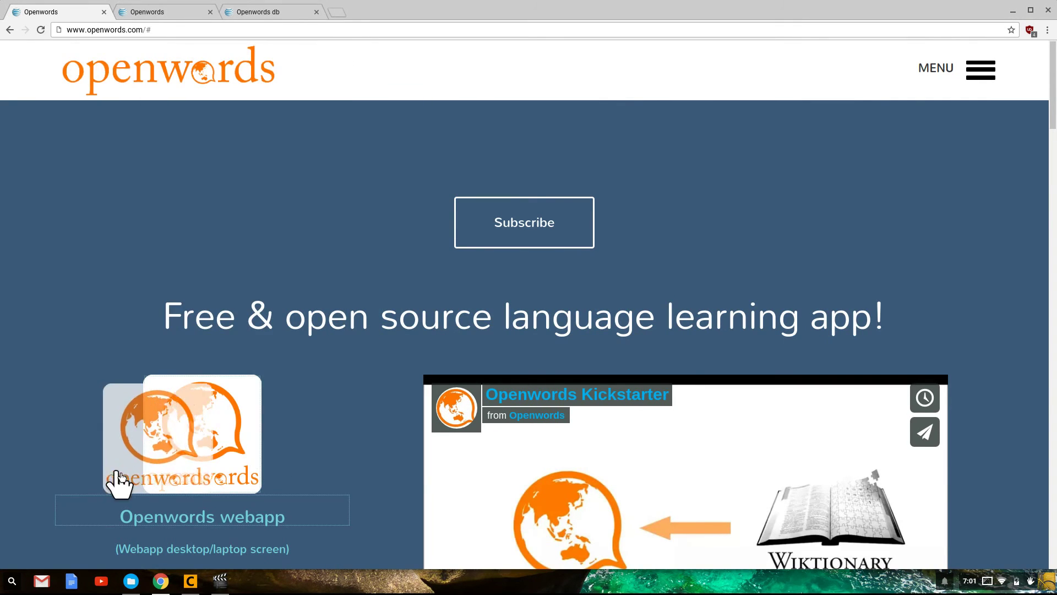
pyautogui.click(160, 581)
pyautogui.click(165, 558)
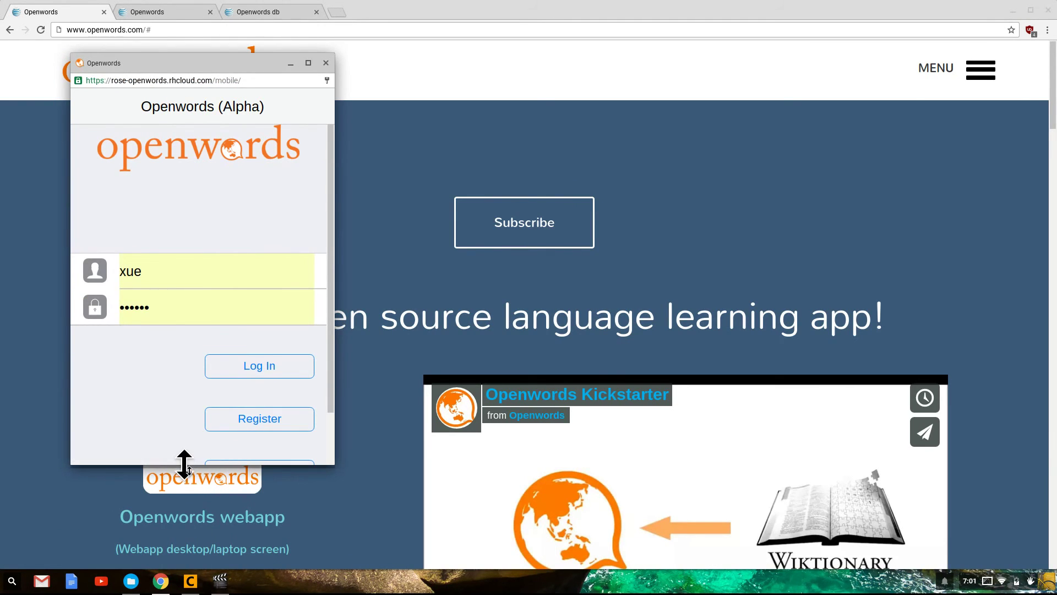
pyautogui.moveTo(184, 466); pyautogui.dragTo(181, 569)
# Log in with the account name and open a lesson from Example Course
pyautogui.click(247, 270)
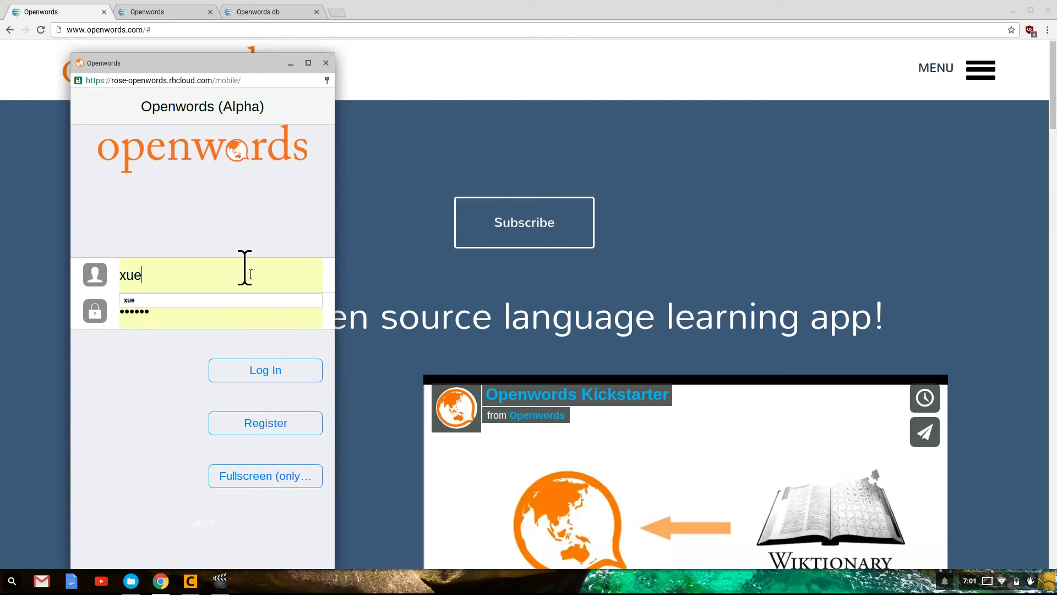
pyautogui.press('BackSpace')
pyautogui.press('BackSpace')
pyautogui.press('BackSpace')
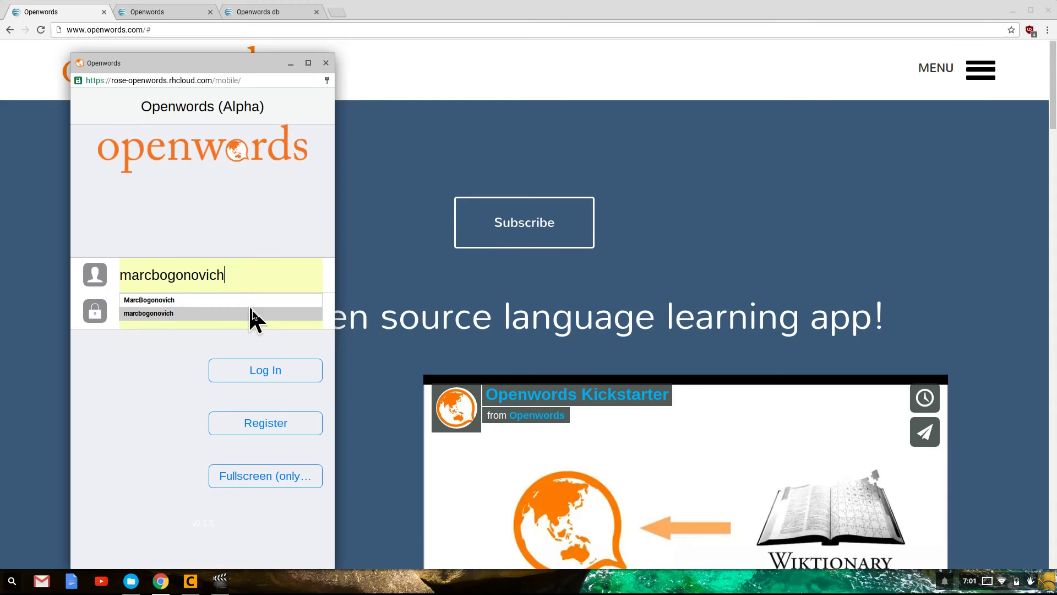
pyautogui.click(264, 369)
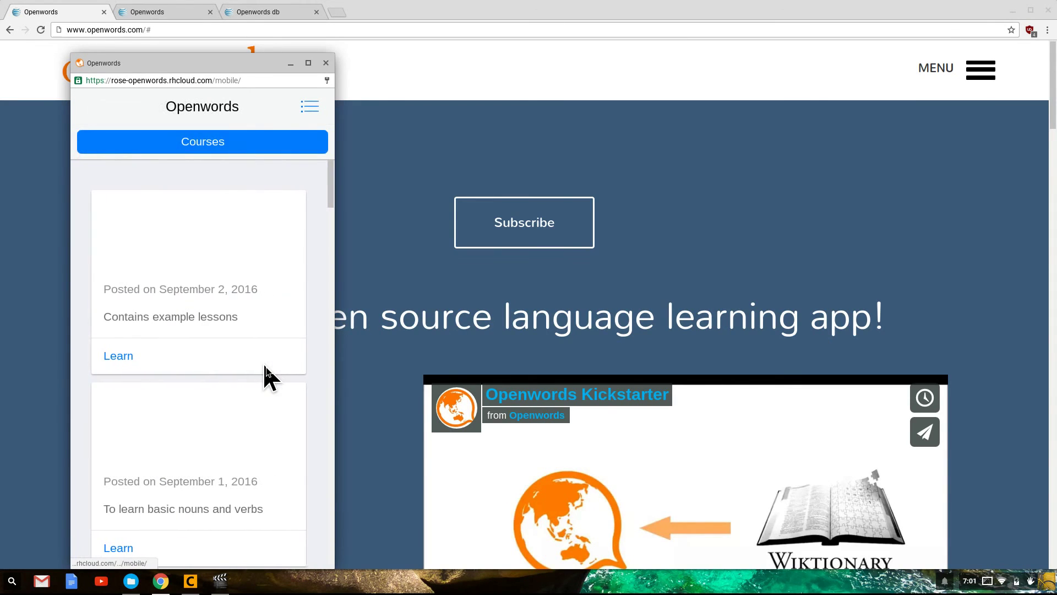
pyautogui.click(146, 361)
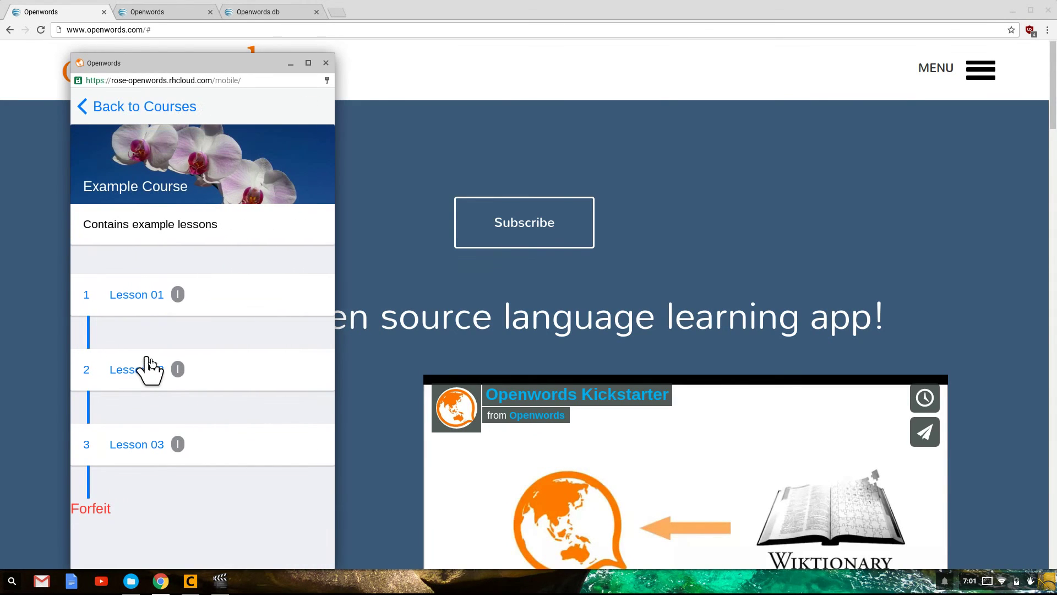
pyautogui.click(158, 443)
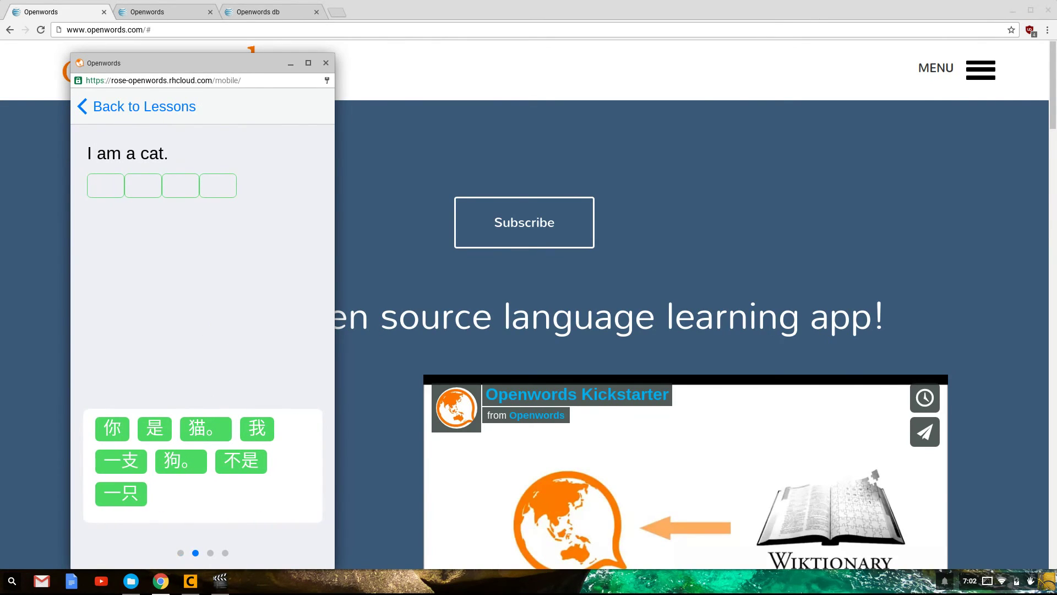
pyautogui.click(191, 582)
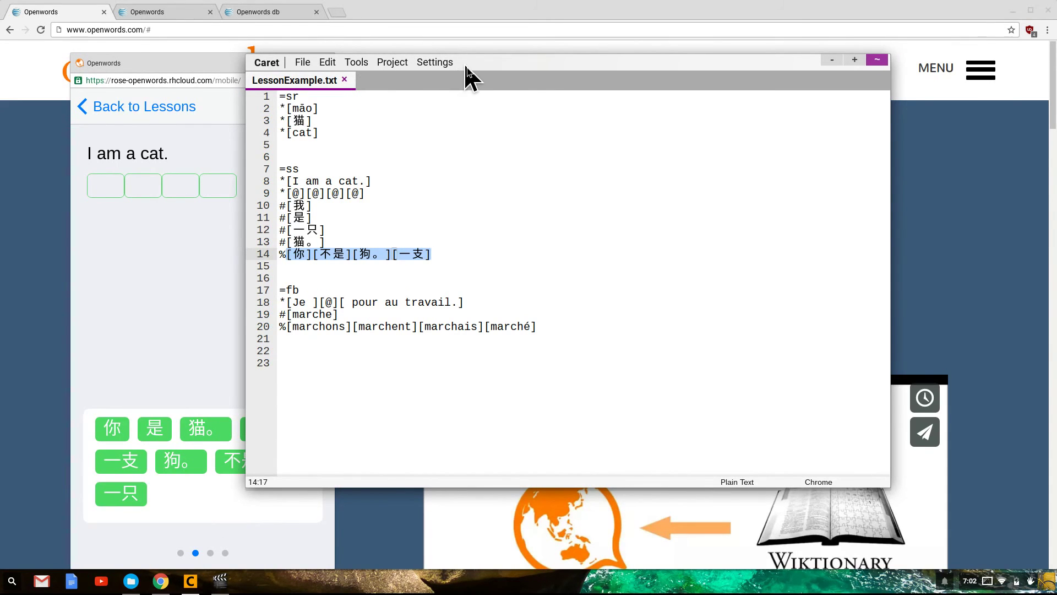
pyautogui.moveTo(466, 72); pyautogui.dragTo(555, 100)
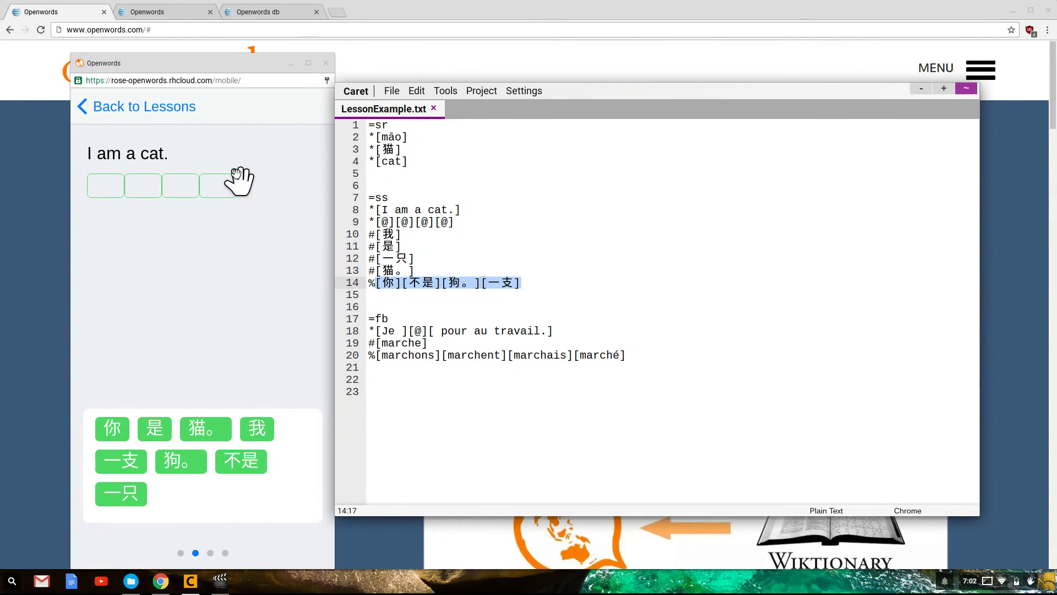
pyautogui.click(545, 272)
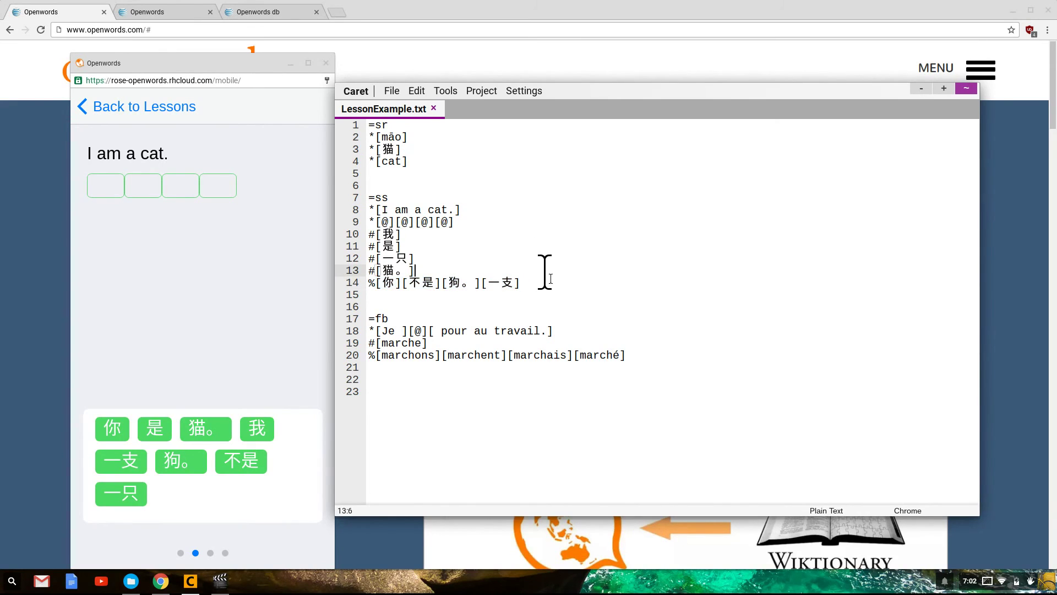
pyautogui.press('Down')
pyautogui.press('Down')
pyautogui.press('Up')
pyautogui.press('End')
pyautogui.hotkey('shift', 'Up')
pyautogui.hotkey('shift', 'Up')
pyautogui.hotkey('shift', 'Up')
pyautogui.hotkey('shift', 'Up')
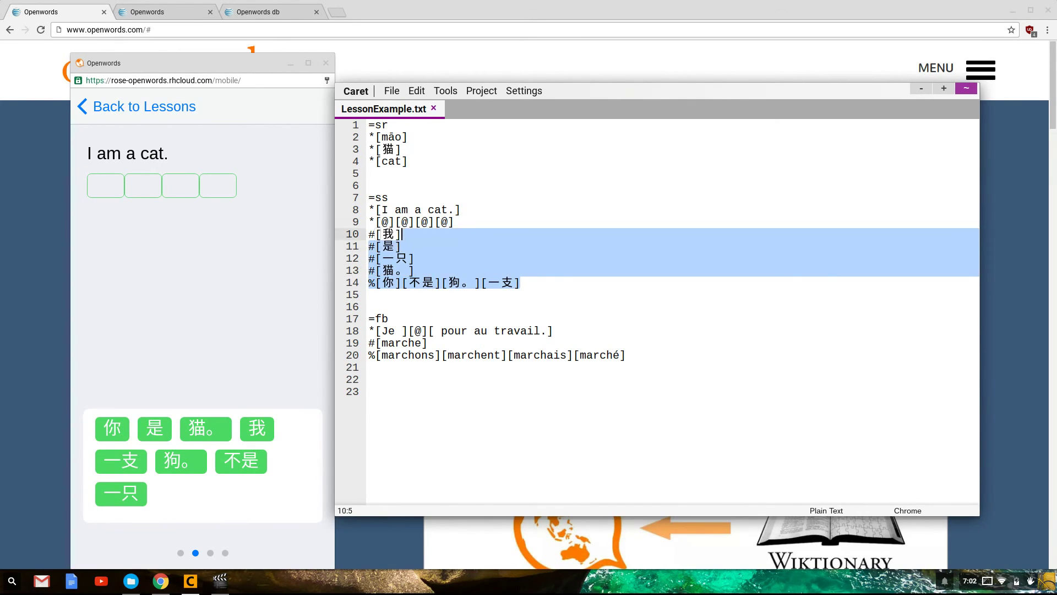
pyautogui.hotkey('shift', 'Up')
pyautogui.hotkey('shift', 'Up')
pyautogui.hotkey('shift', 'Up')
pyautogui.hotkey('shift', 'Up')
pyautogui.hotkey('shift', 'Down')
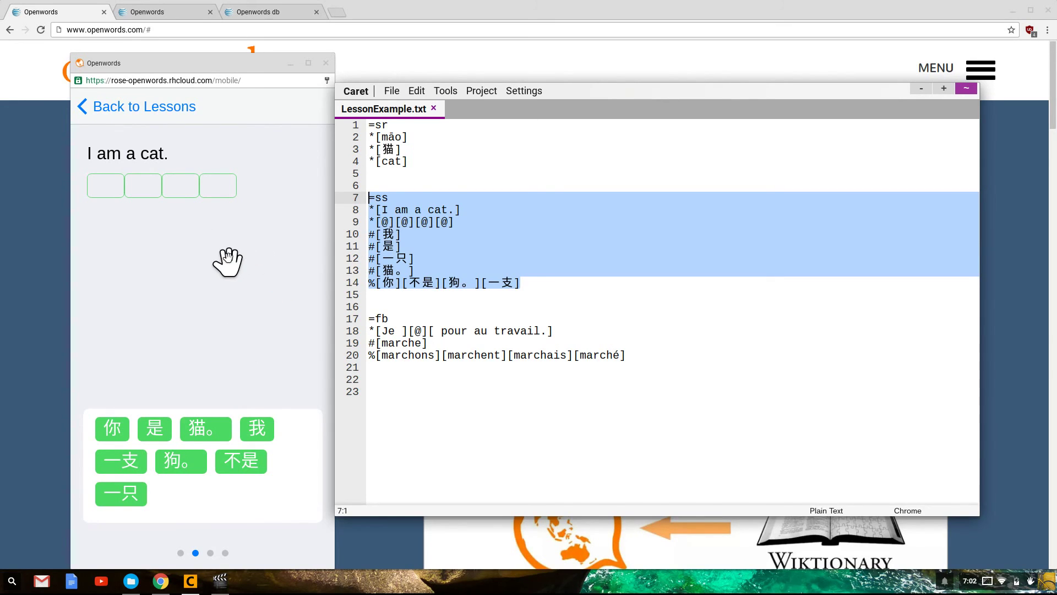
pyautogui.click(432, 269)
pyautogui.press('Down')
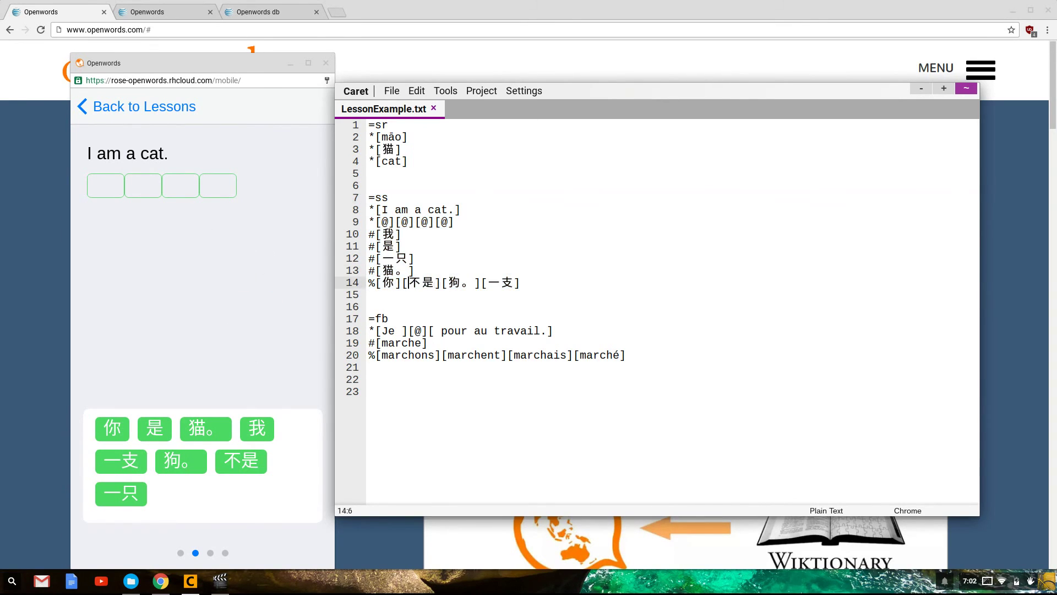
pyautogui.press('Down')
pyautogui.press('Up')
pyautogui.press('End')
pyautogui.hotkey('shift', 'Up')
pyautogui.hotkey('shift', 'Up')
pyautogui.hotkey('shift', 'Up')
pyautogui.hotkey('shift', 'Up')
pyautogui.hotkey('shift', 'Up')
pyautogui.hotkey('shift', 'Up')
pyautogui.hotkey('shift', 'Up')
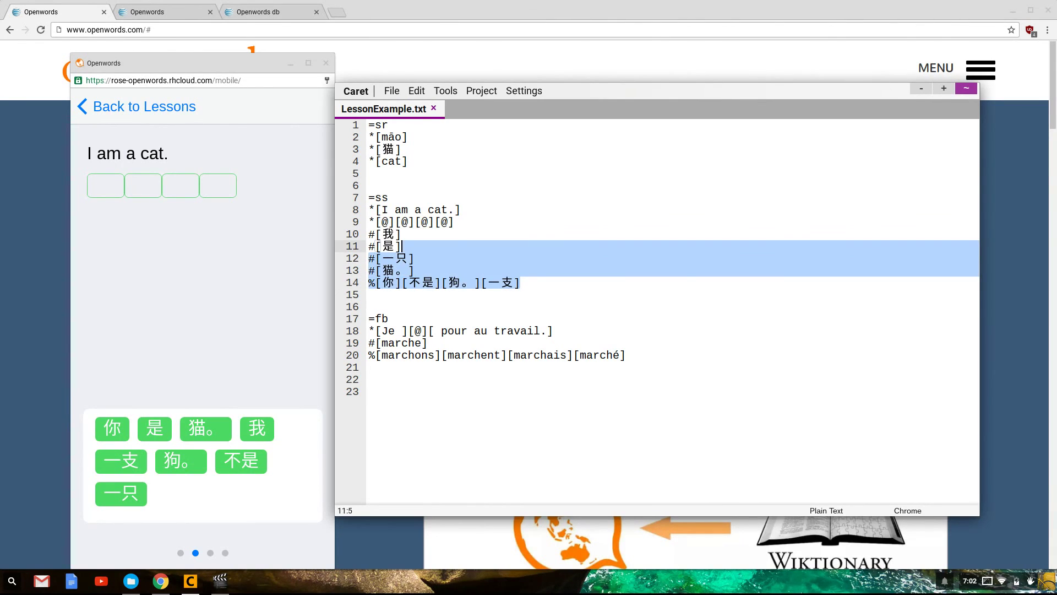
pyautogui.hotkey('shift', 'Home')
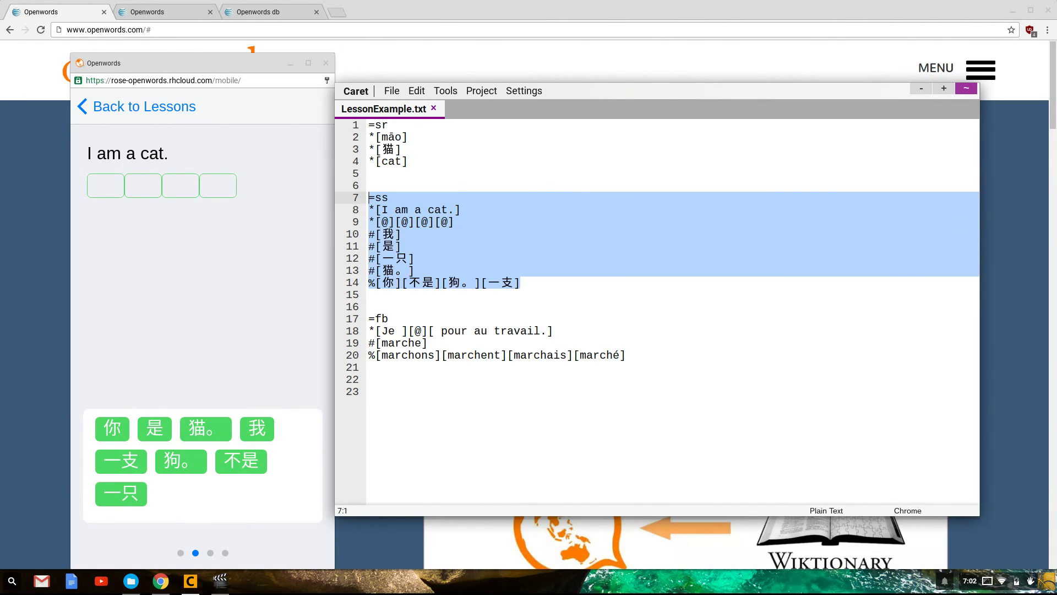
pyautogui.click(302, 306)
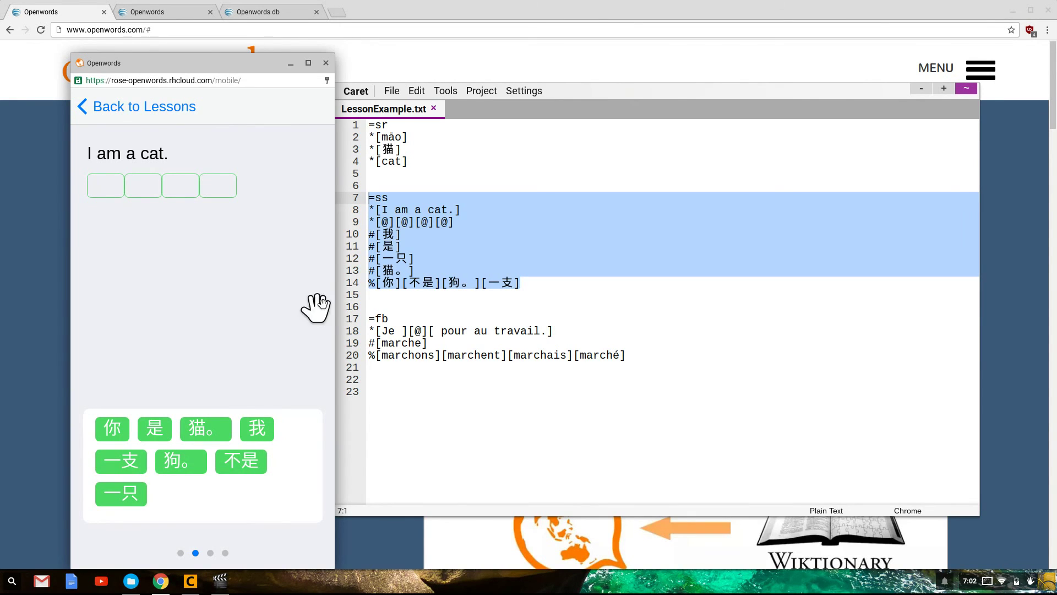
pyautogui.click(467, 306)
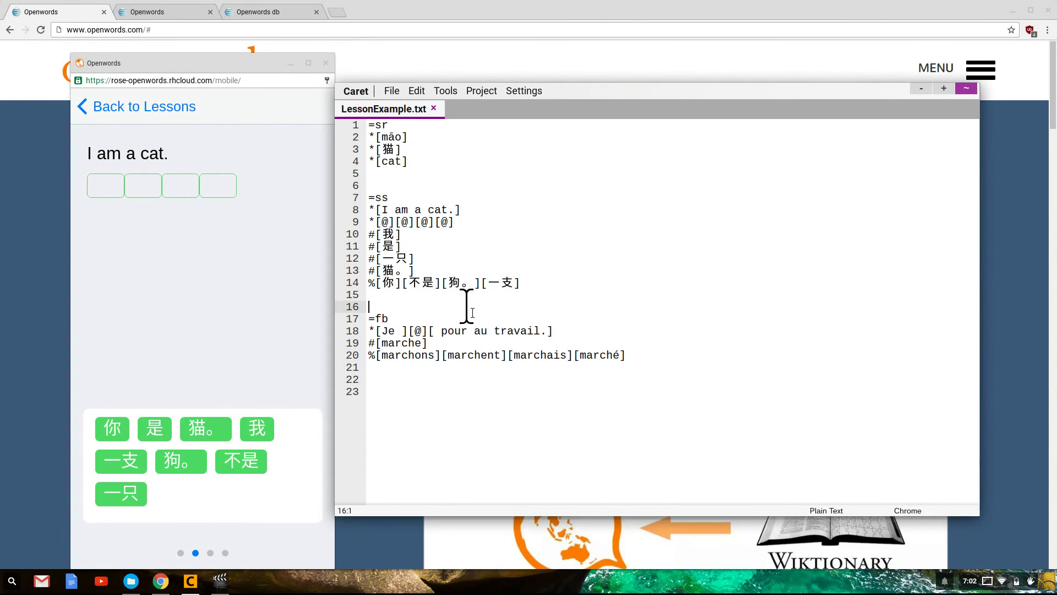
pyautogui.click(921, 90)
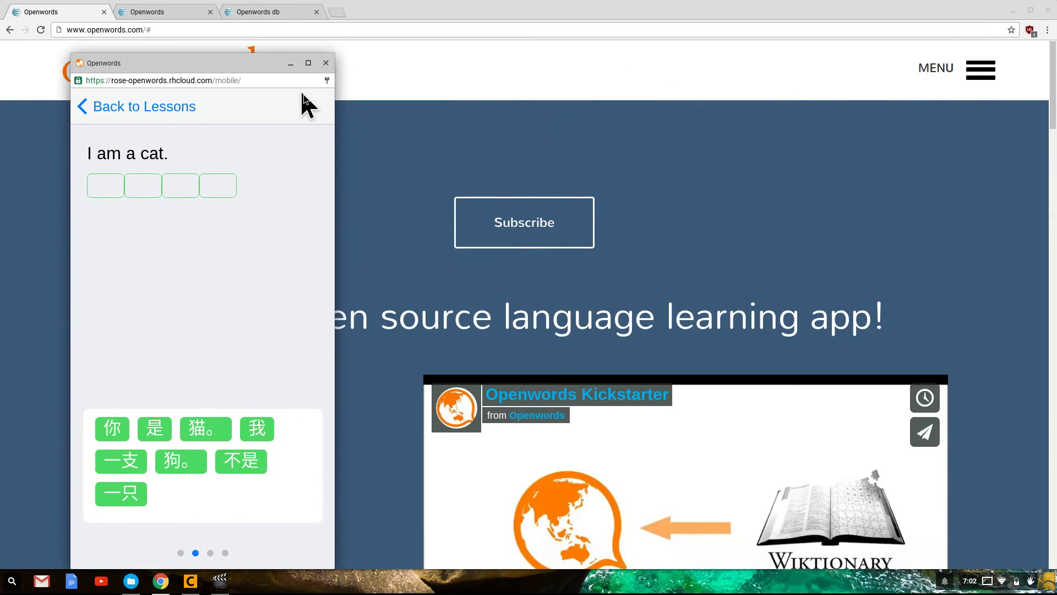
# Minimize the Openwords webapp lesson window to reveal the openwords.com home page
pyautogui.click(291, 64)
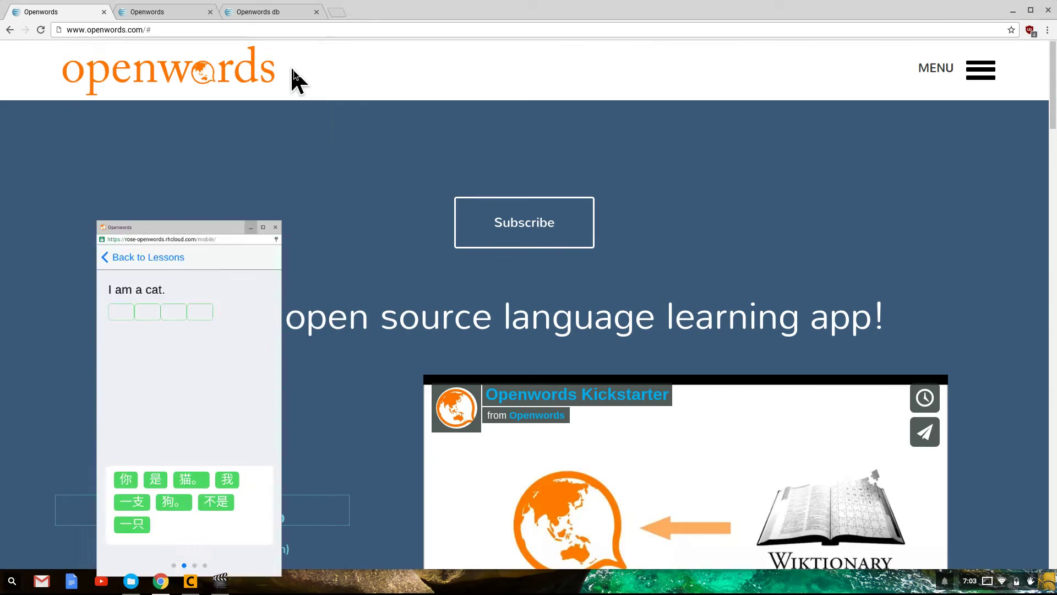